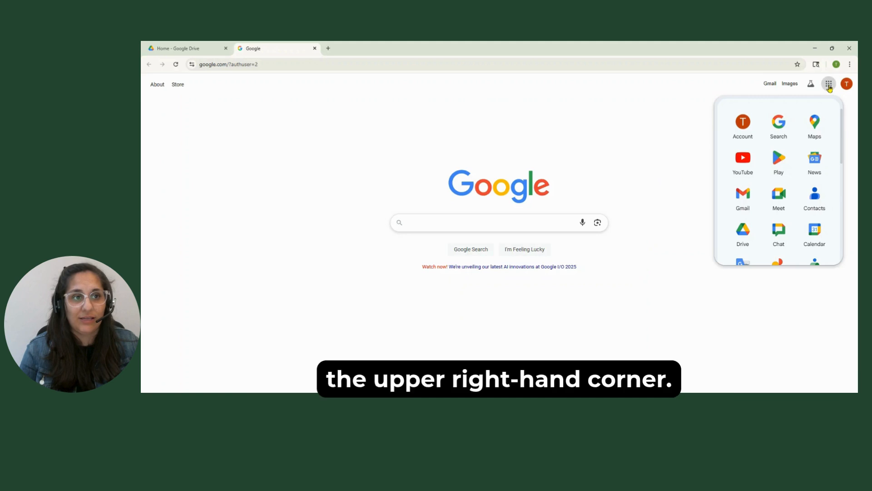
Step: Open Google Sheets from the list of Google apps
{"action": "scroll", "coordinate": [790, 150], "scroll_direction": "down", "scroll_amount": 5}
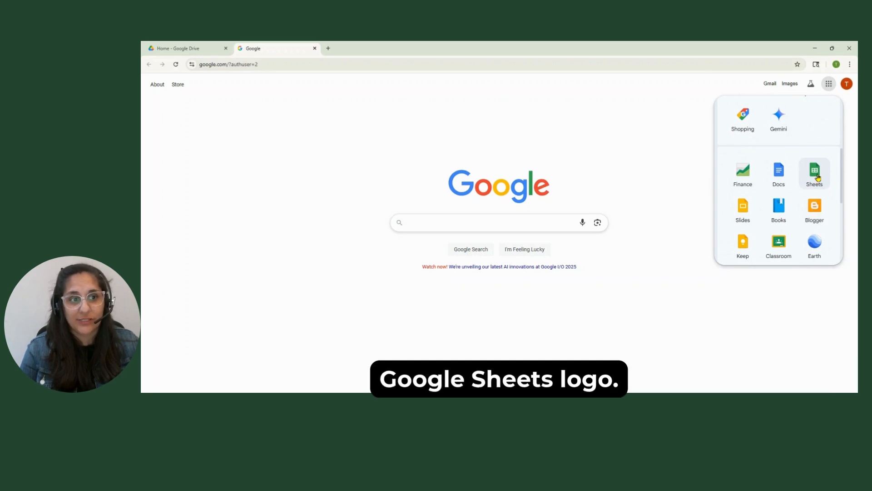
{"action": "left_click", "coordinate": [816, 175]}
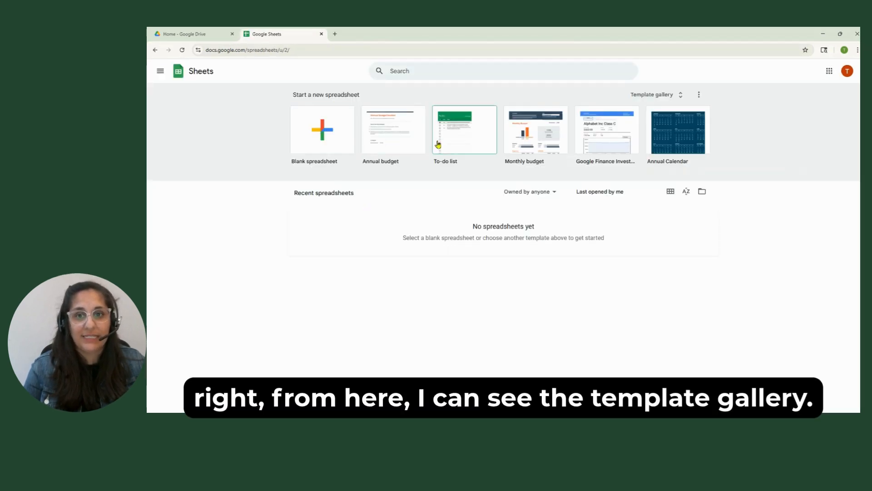
Step: Browse the Personal and Work templates in the template gallery, and return to the Sheets home screen
{"action": "left_click", "coordinate": [654, 94]}
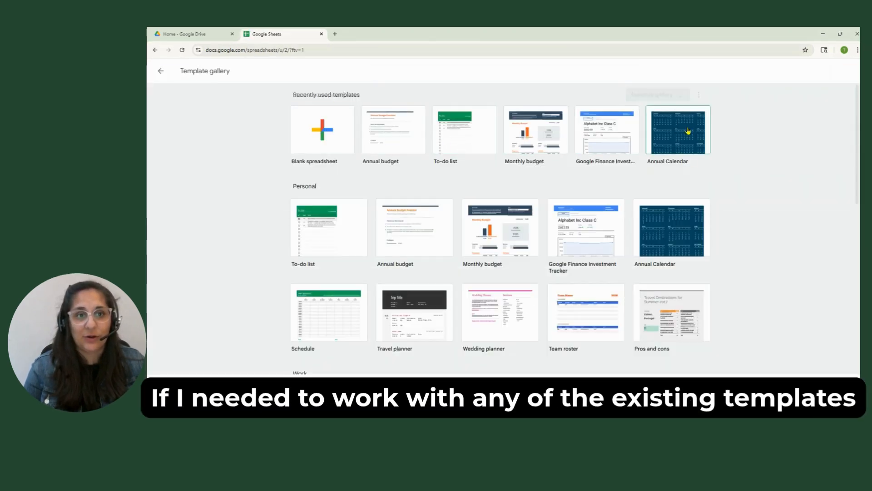
{"action": "scroll", "coordinate": [460, 341], "scroll_direction": "down", "scroll_amount": 3}
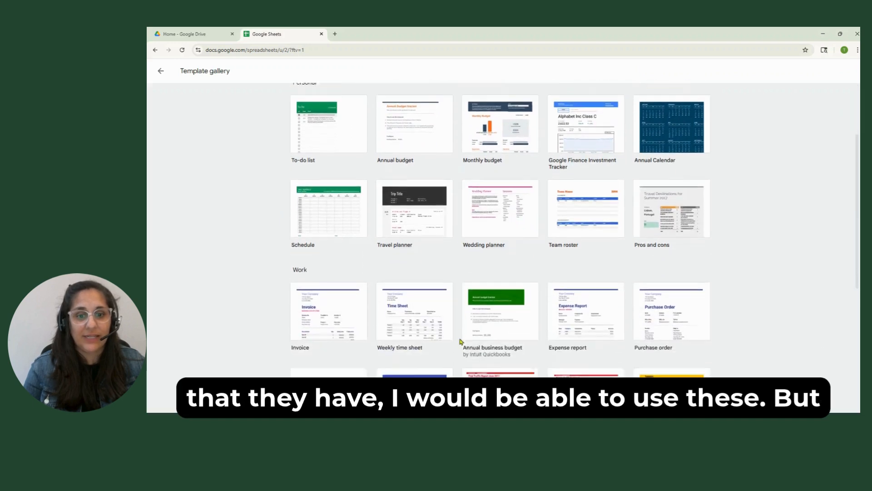
{"action": "scroll", "coordinate": [460, 340], "scroll_direction": "down", "scroll_amount": 3}
{"action": "scroll", "coordinate": [464, 340], "scroll_direction": "up", "scroll_amount": 6}
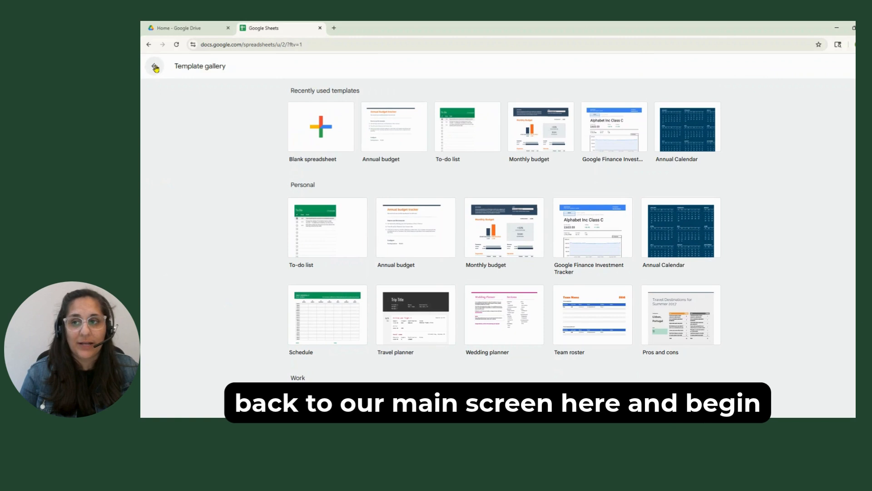
{"action": "left_click", "coordinate": [154, 68]}
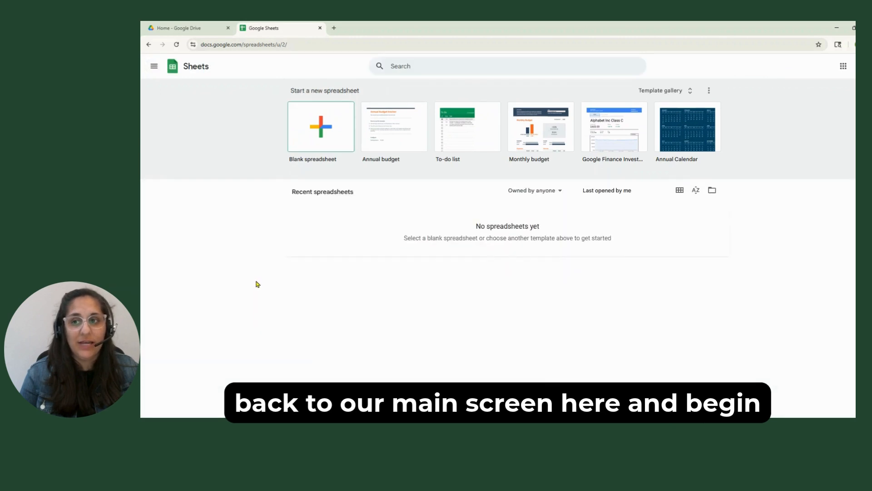
Step: Create a blank spreadsheet and rename it "Practice Google Sheets"
{"action": "left_click", "coordinate": [326, 127]}
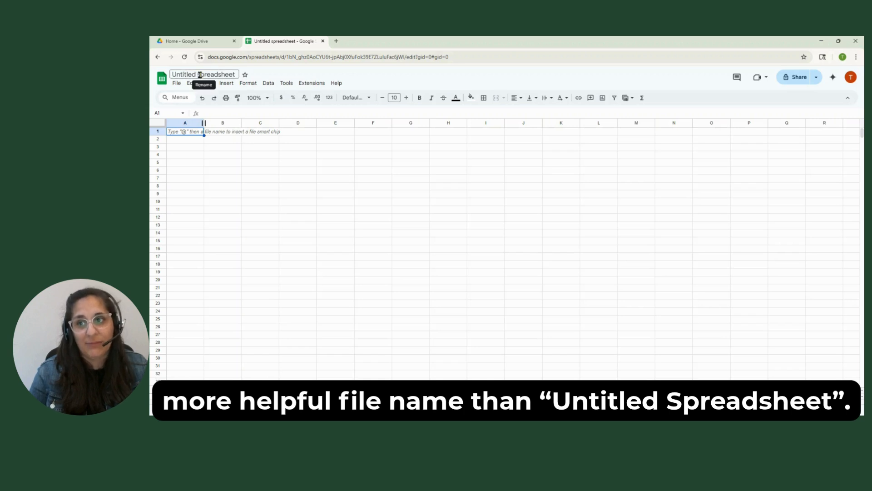
{"action": "left_click", "coordinate": [204, 73]}
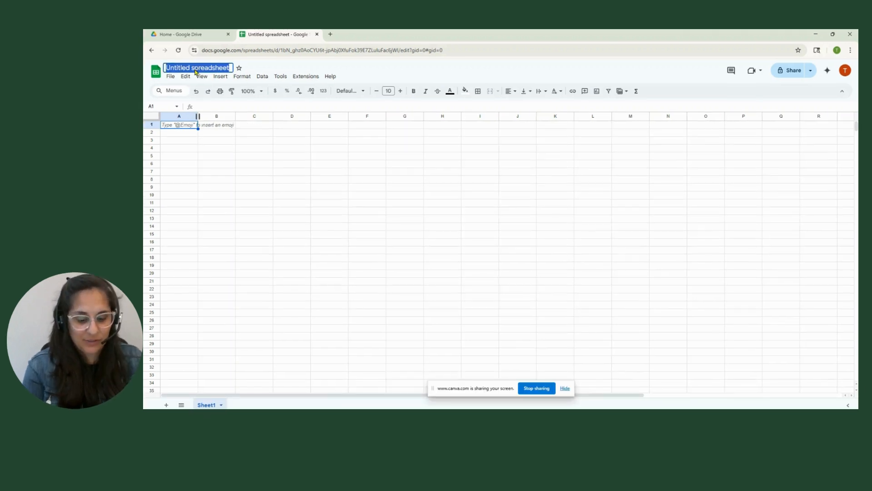
{"action": "type", "text": "Practice Goog"}
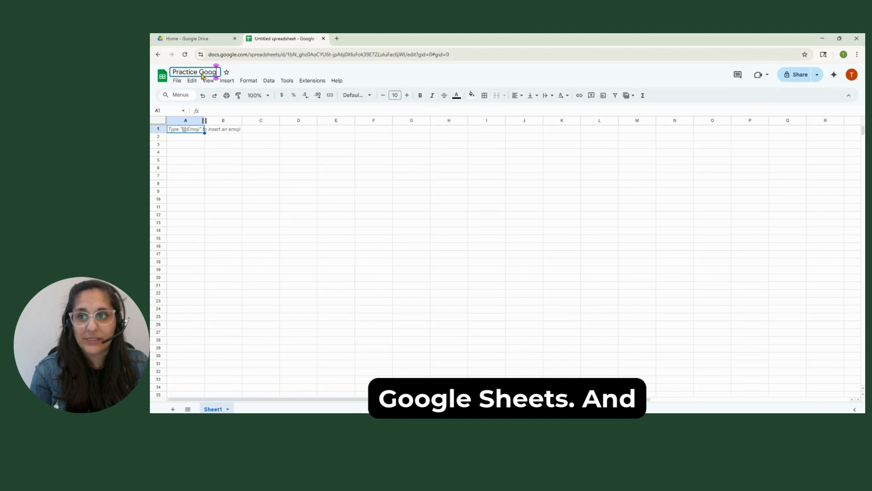
{"action": "type", "text": "le Sheets"}
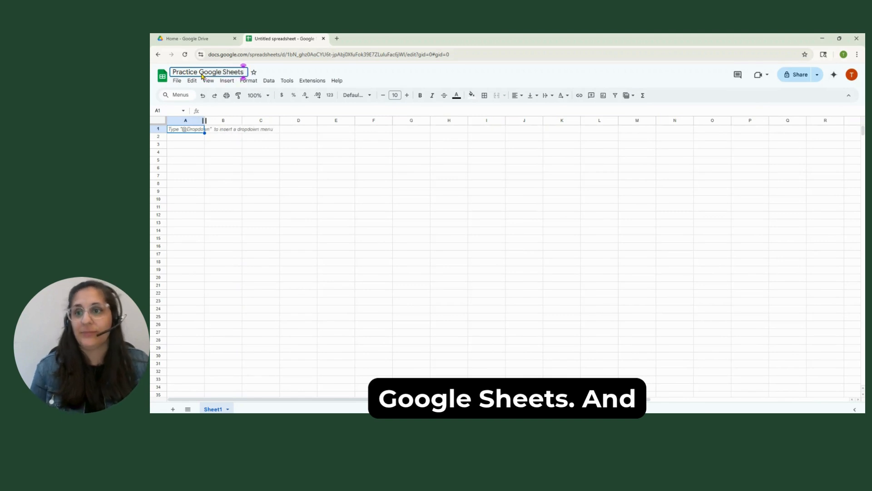
{"action": "left_click", "coordinate": [194, 138]}
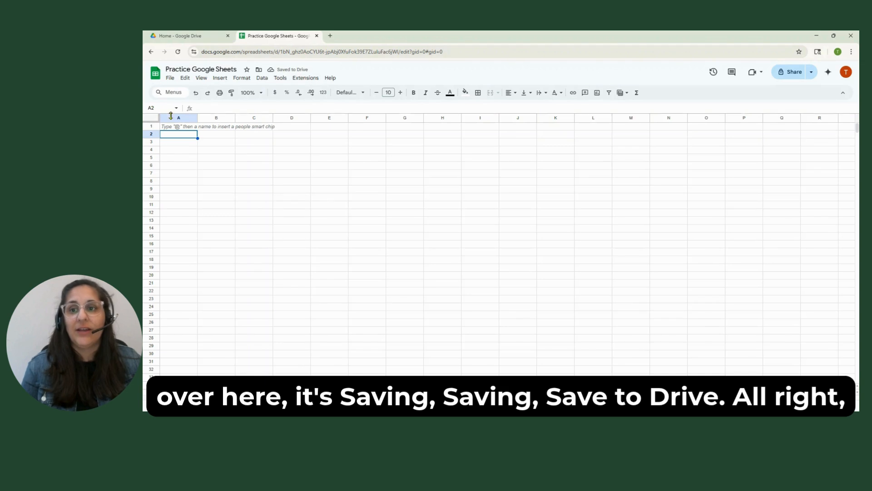
{"action": "left_click", "coordinate": [175, 128]}
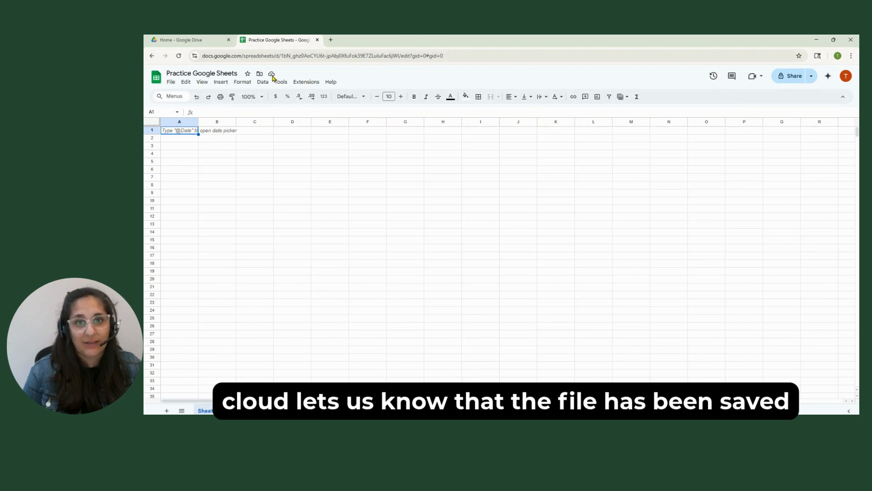
{"action": "left_click", "coordinate": [172, 84]}
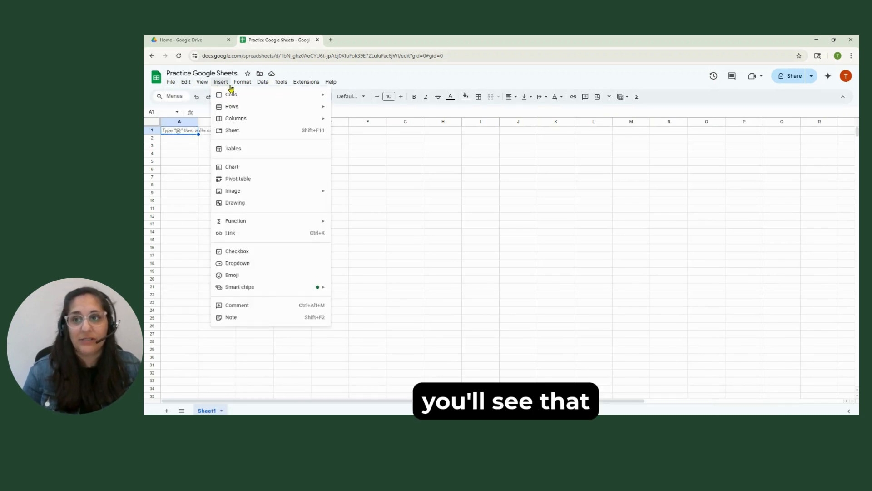
{"action": "mouse_move", "coordinate": [300, 83]}
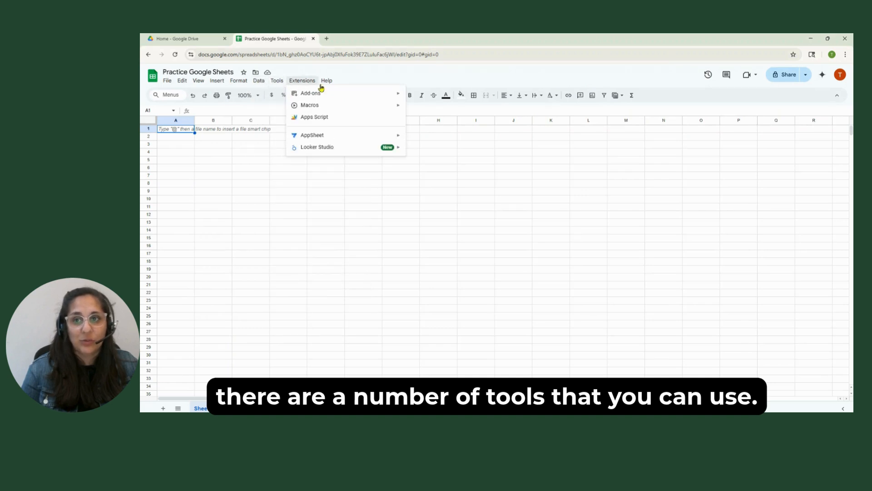
{"action": "mouse_move", "coordinate": [180, 86]}
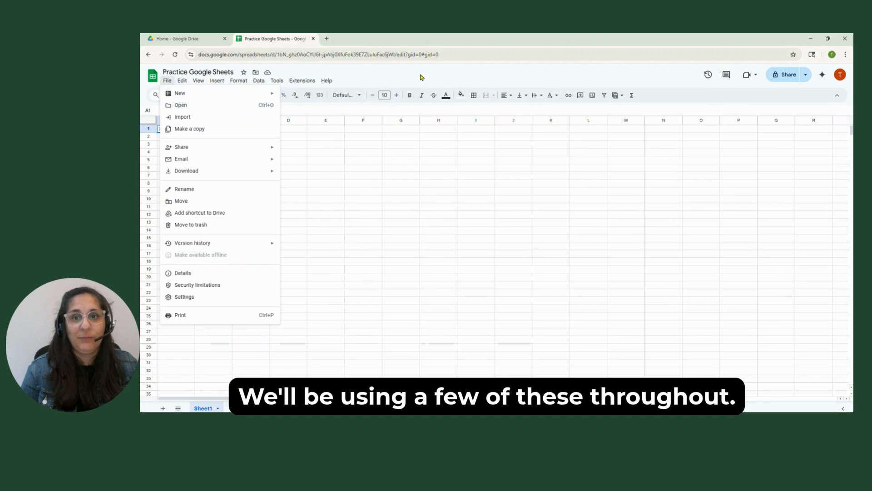
{"action": "left_click", "coordinate": [420, 76]}
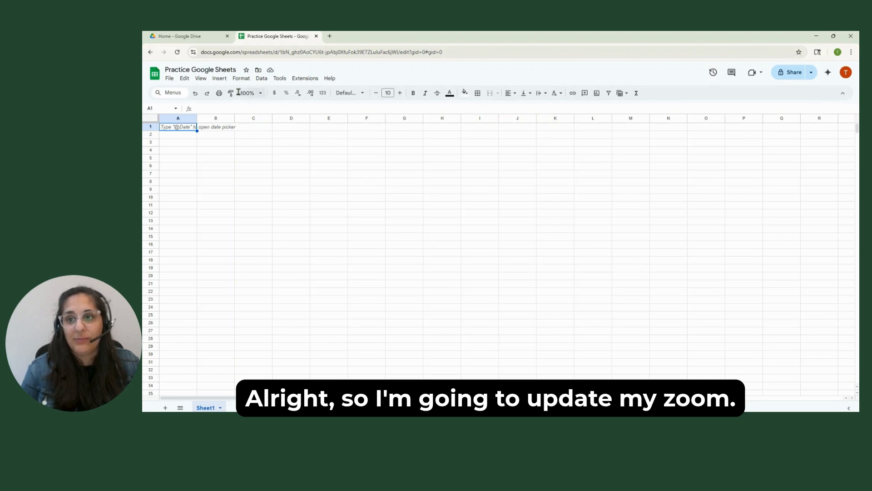
Step: Set the sheet's zoom level to 200%
{"action": "left_click", "coordinate": [261, 96]}
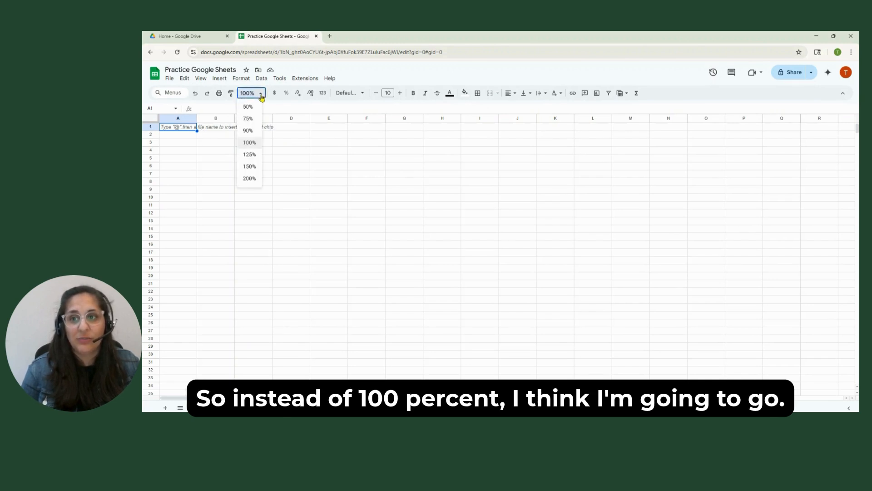
{"action": "left_click", "coordinate": [249, 179]}
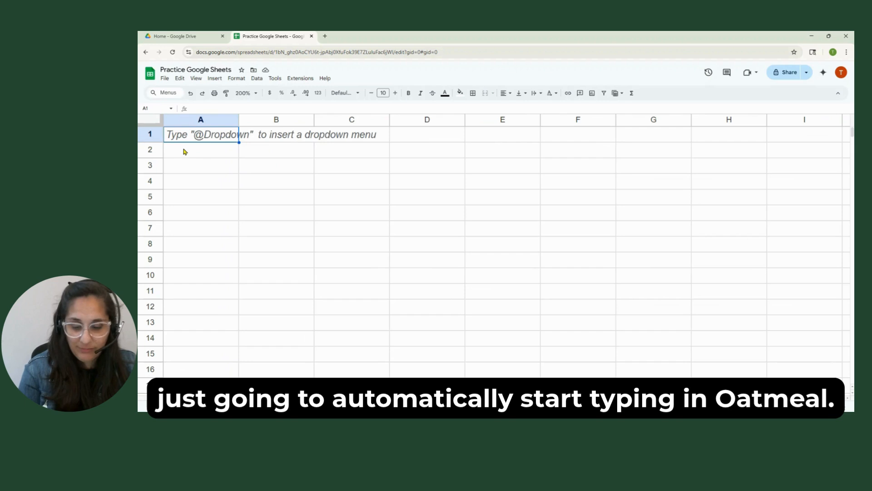
Step: Enter Oatmeal, Chocolate Chip, Sugar, Ginger Snap and Snickerdoodle down column A in cells A1 to A5
{"action": "type", "text": "Oat"}
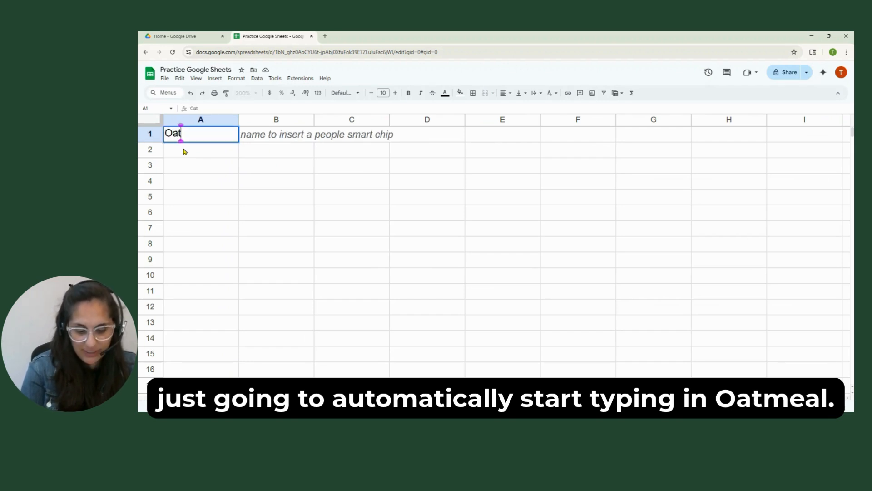
{"action": "type", "text": "meal"}
{"action": "key", "text": "Return"}
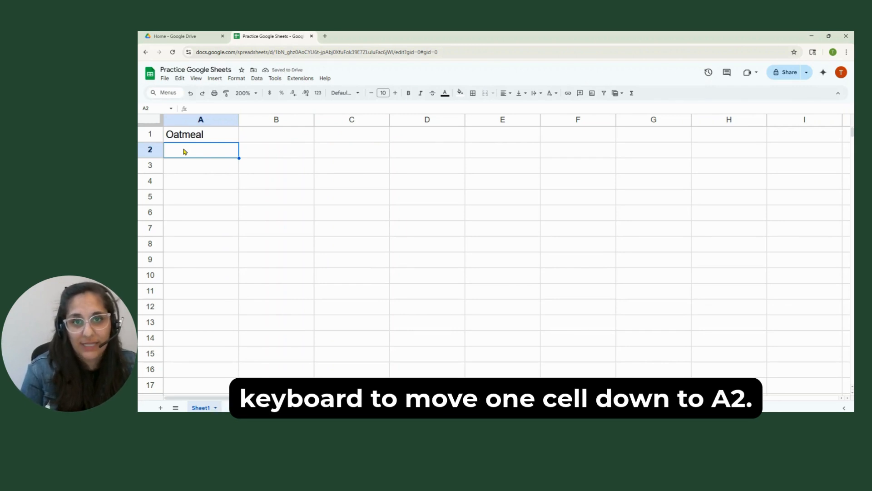
{"action": "type", "text": "Chocola"}
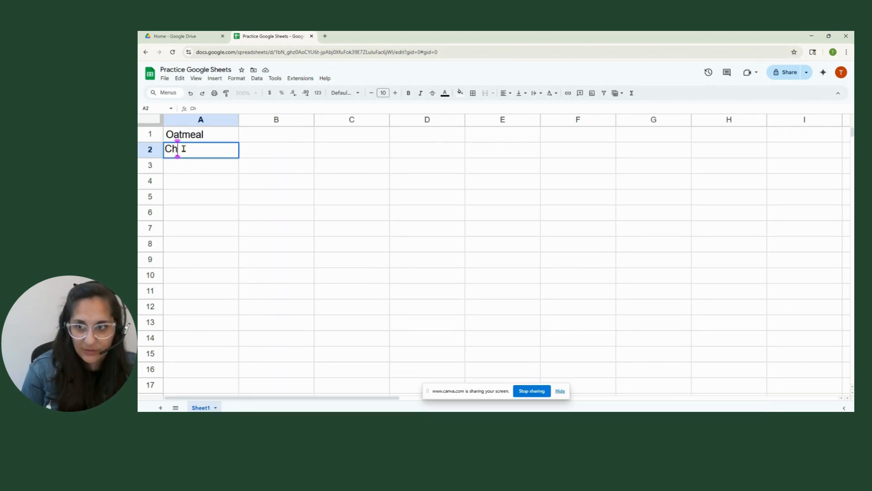
{"action": "type", "text": "te Chip"}
{"action": "key", "text": "Return"}
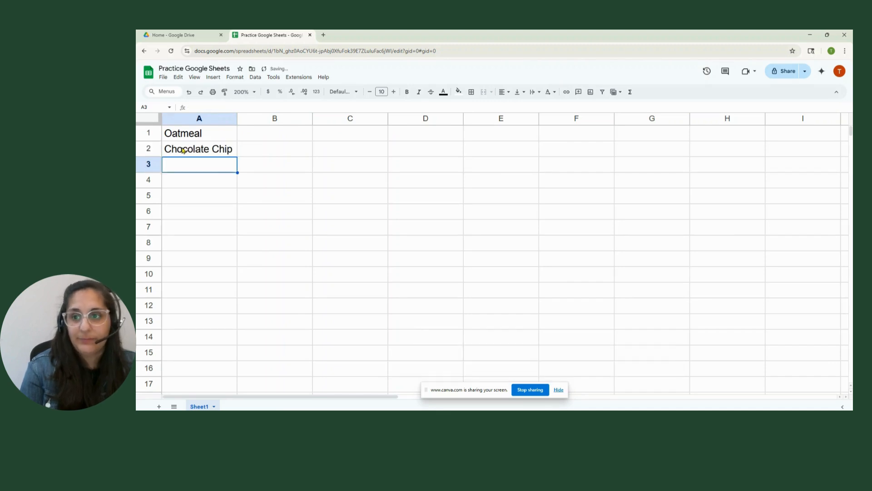
{"action": "type", "text": "Sugar"}
{"action": "key", "text": "Return"}
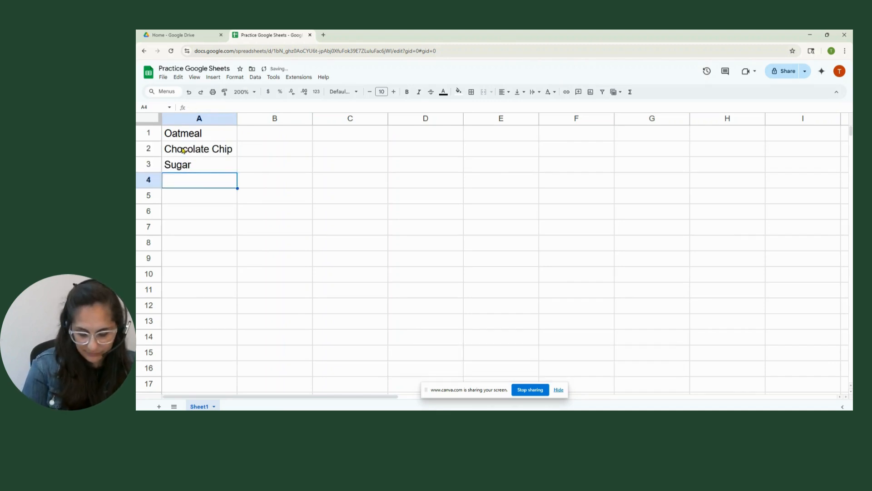
{"action": "type", "text": "Ginger Snap"}
{"action": "key", "text": "Return"}
{"action": "type", "text": "S"}
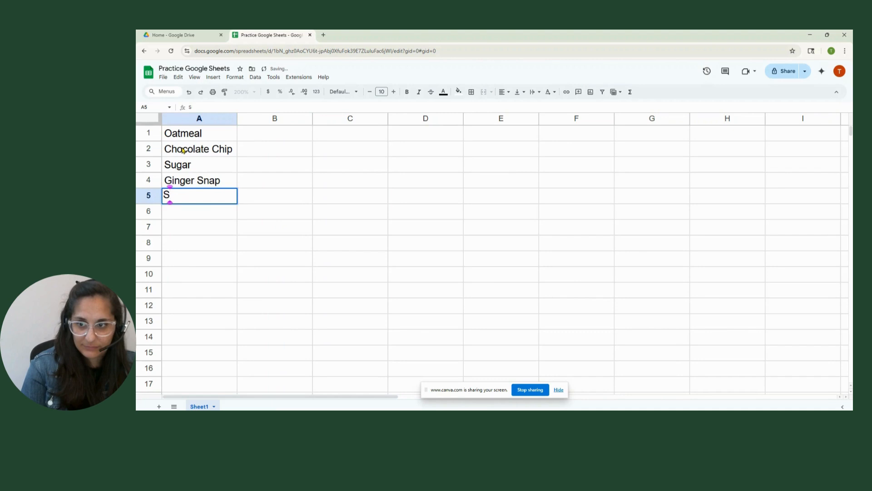
{"action": "type", "text": "nickerdoodle"}
{"action": "key", "text": "Tab"}
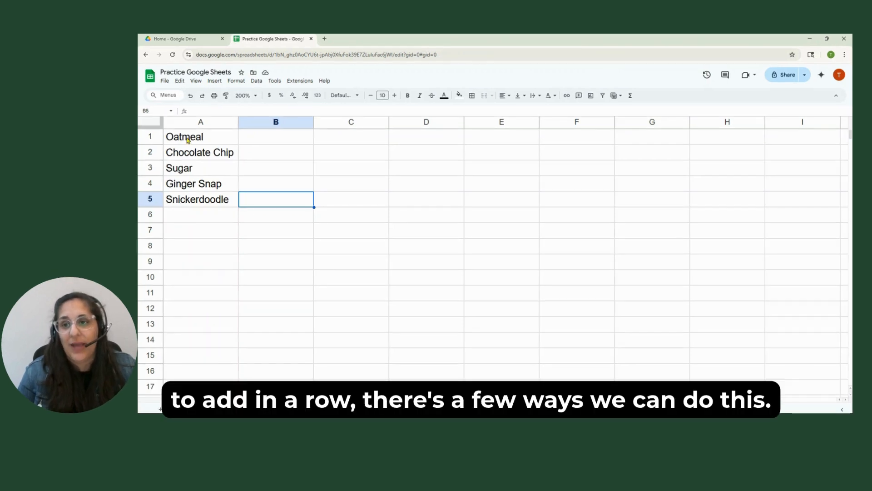
Step: Insert one row above the Oatmeal row, and undo the insertion
{"action": "left_click", "coordinate": [189, 136]}
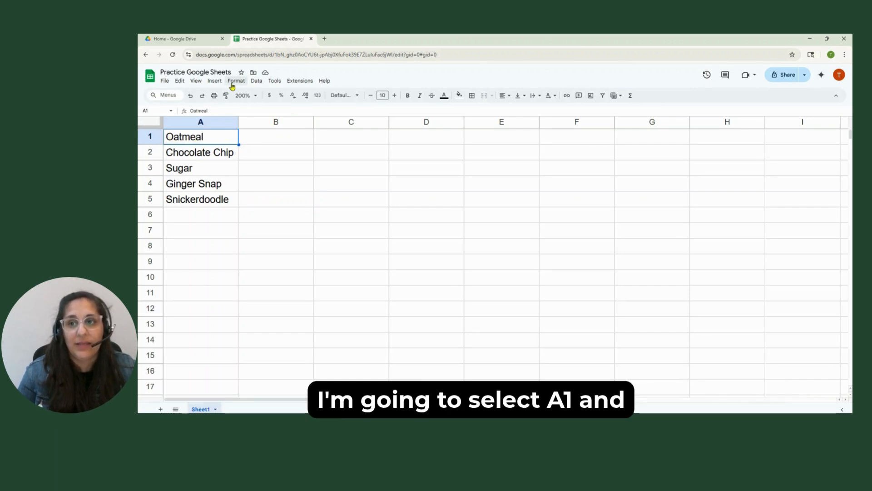
{"action": "left_click", "coordinate": [215, 80]}
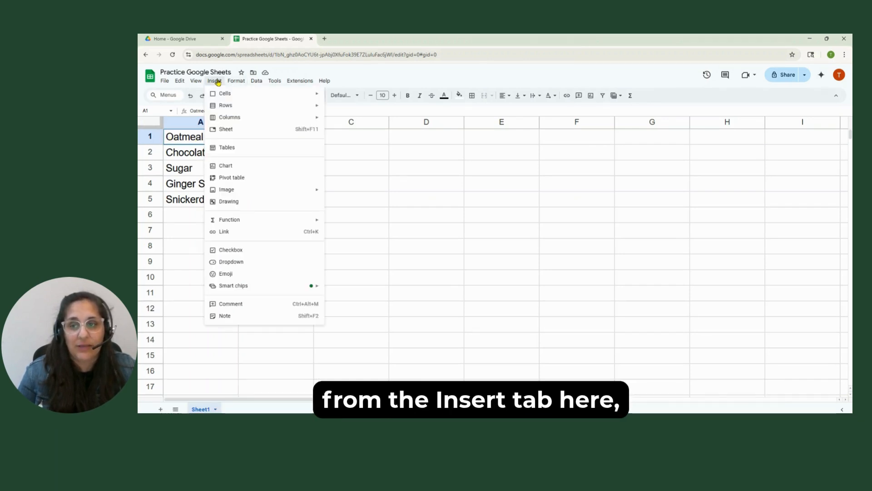
{"action": "mouse_move", "coordinate": [227, 107]}
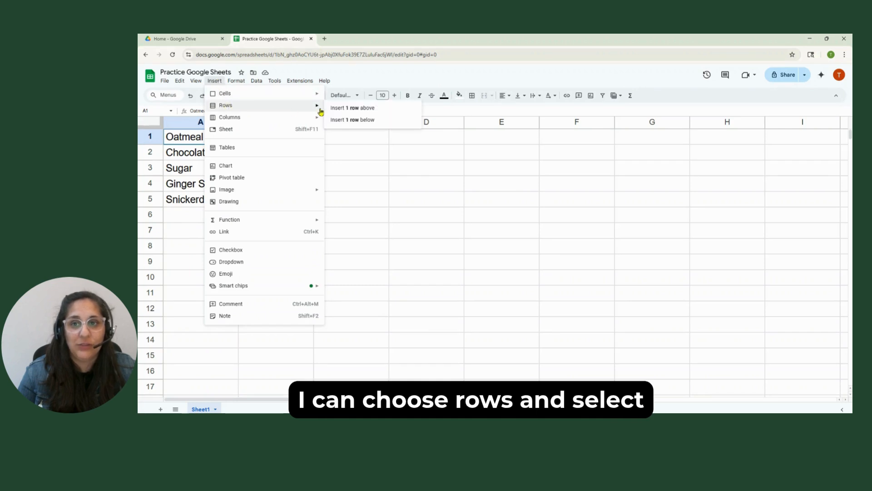
{"action": "left_click", "coordinate": [375, 110]}
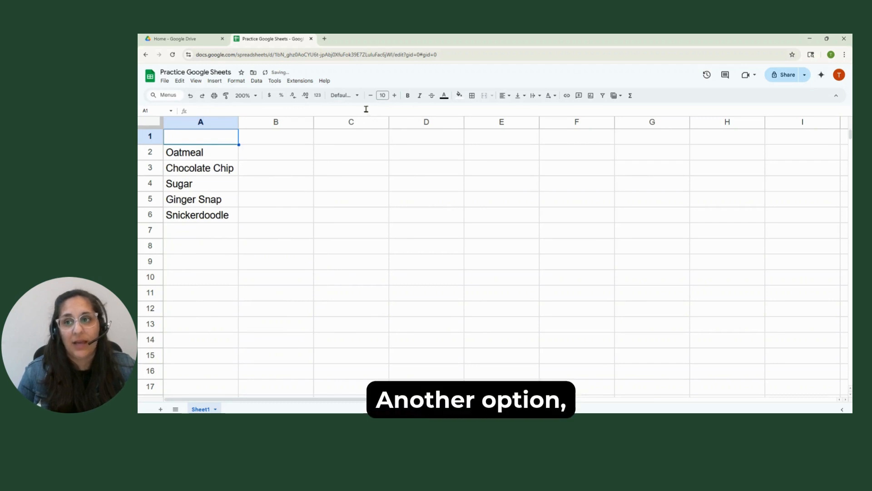
{"action": "left_click", "coordinate": [190, 96]}
Step: Insert one row above the Oatmeal row and enter the heading "Cookies" in cell A1
{"action": "right_click", "coordinate": [159, 139]}
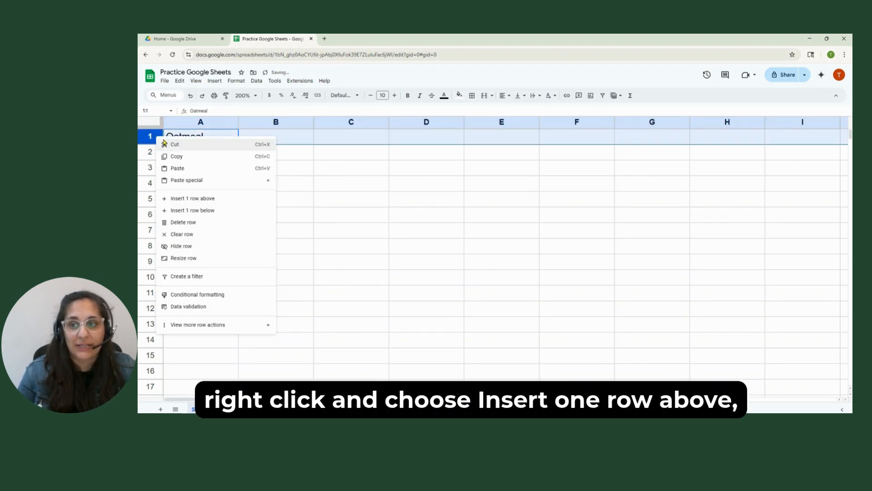
{"action": "left_click", "coordinate": [192, 202]}
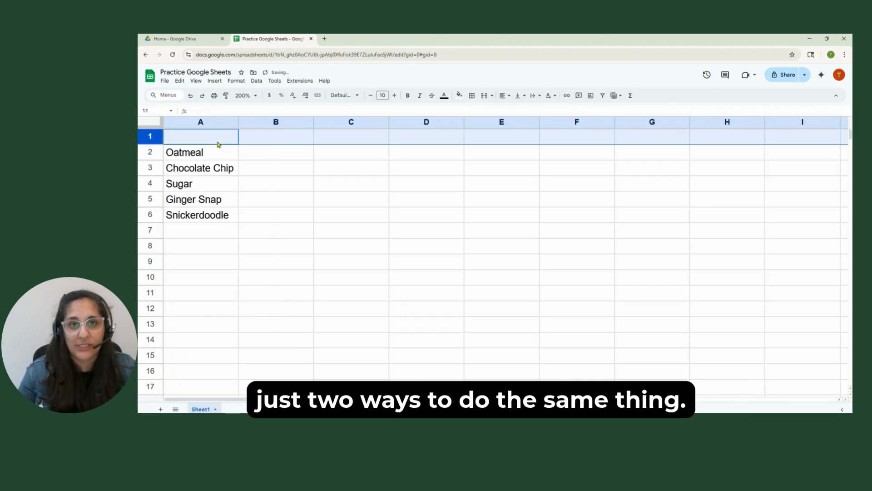
{"action": "left_click", "coordinate": [200, 136]}
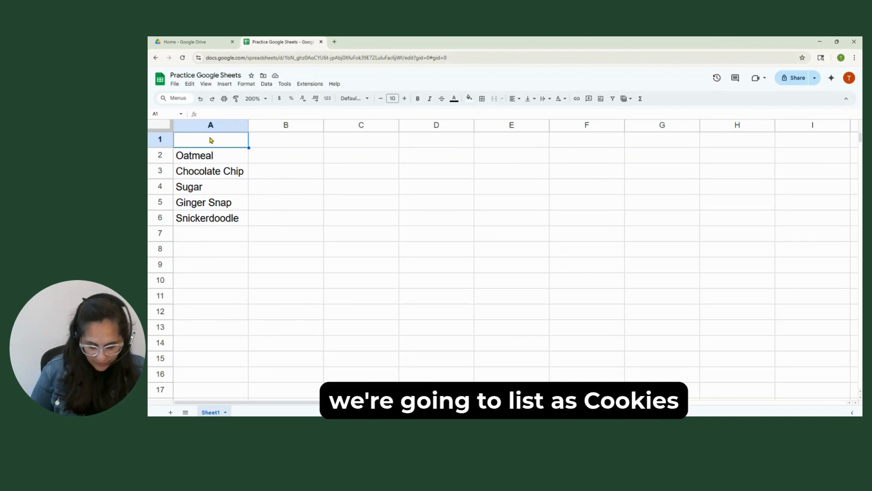
{"action": "type", "text": "Cookie"}
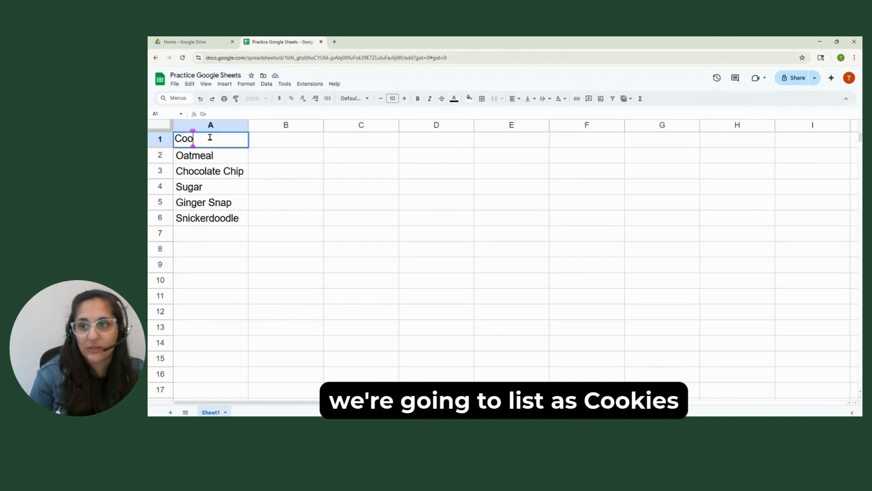
{"action": "type", "text": "s"}
{"action": "key", "text": "Return"}
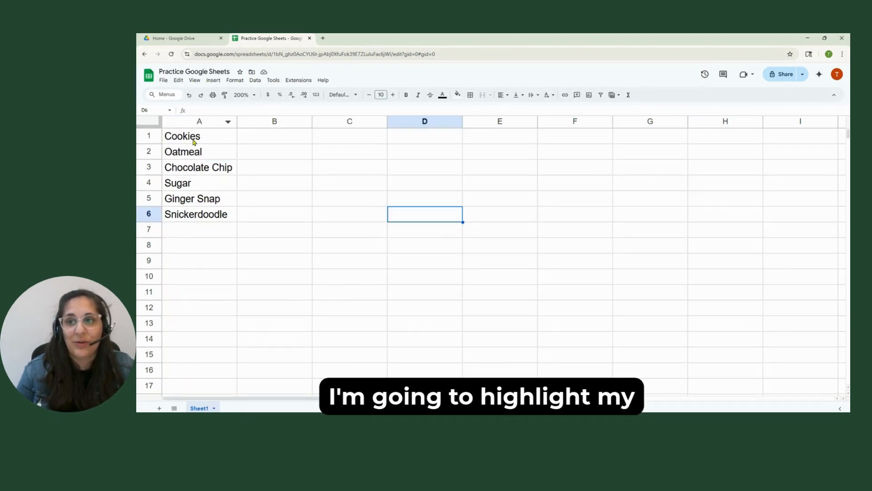
Step: Sort column A from A to Z, treating the Cookies cell as the header row
{"action": "left_click_drag", "start_coordinate": [202, 136], "coordinate": [203, 222]}
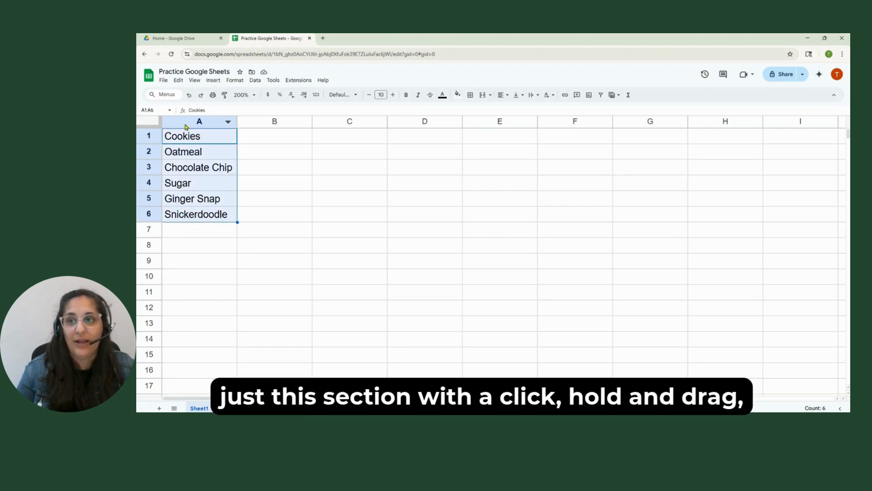
{"action": "left_click", "coordinate": [184, 123]}
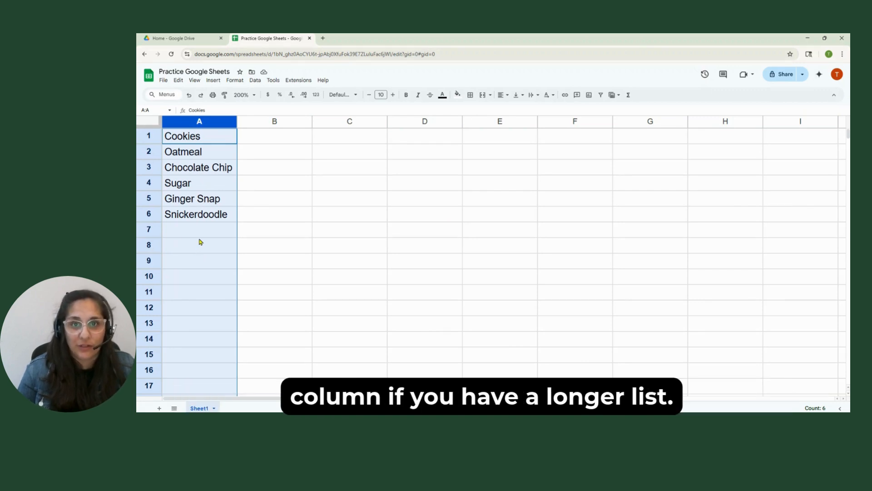
{"action": "left_click", "coordinate": [256, 81]}
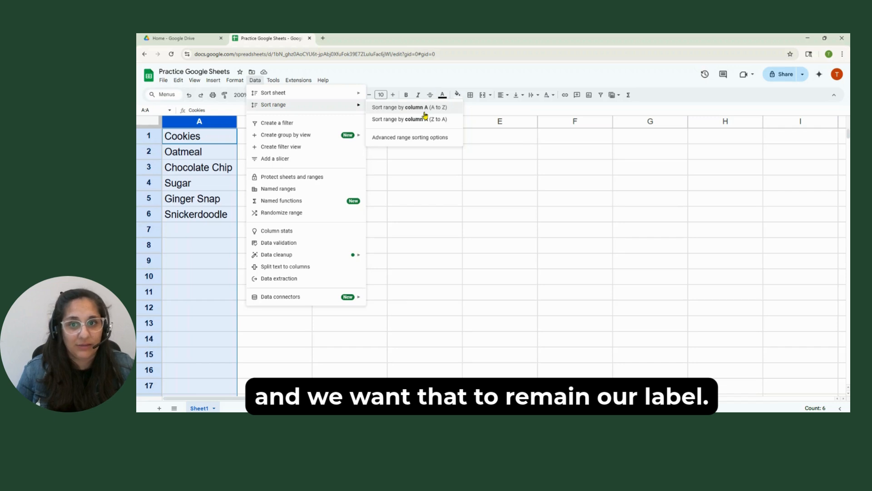
{"action": "left_click", "coordinate": [390, 138]}
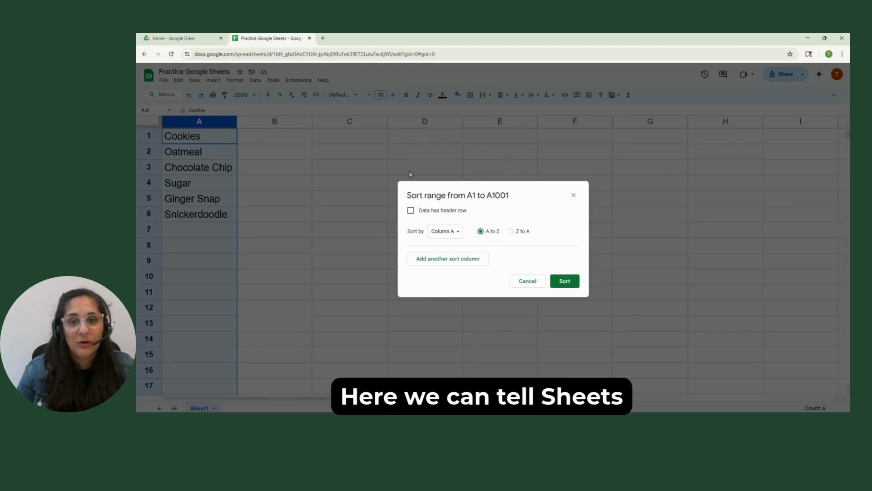
{"action": "left_click", "coordinate": [411, 211]}
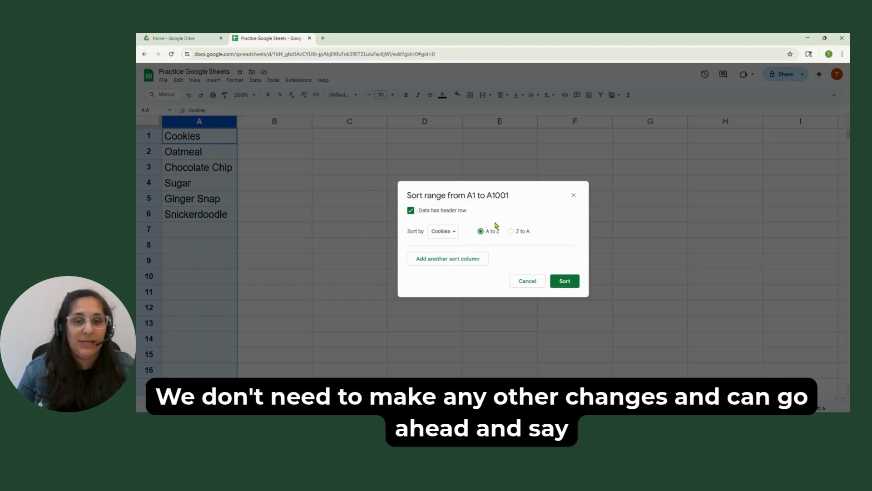
{"action": "left_click", "coordinate": [571, 284]}
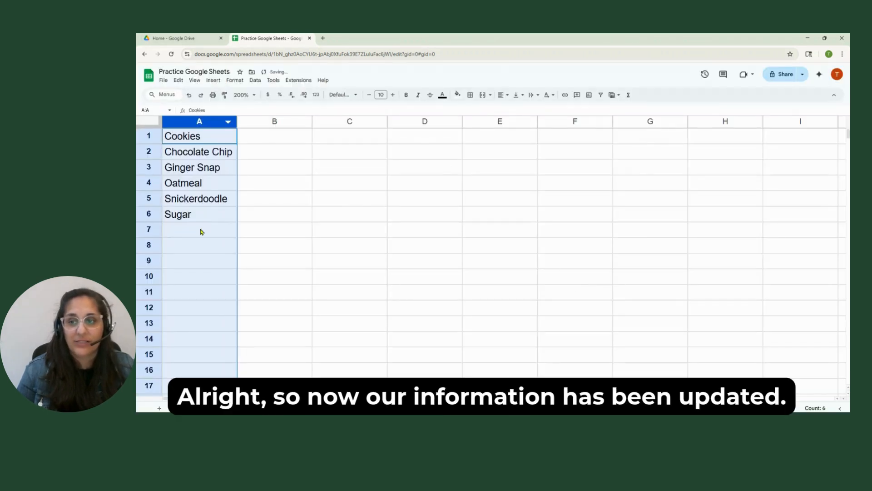
Step: Enter "Box 1" in cell B1 and autofill the series across to E1, up to Box 4
{"action": "left_click", "coordinate": [250, 140]}
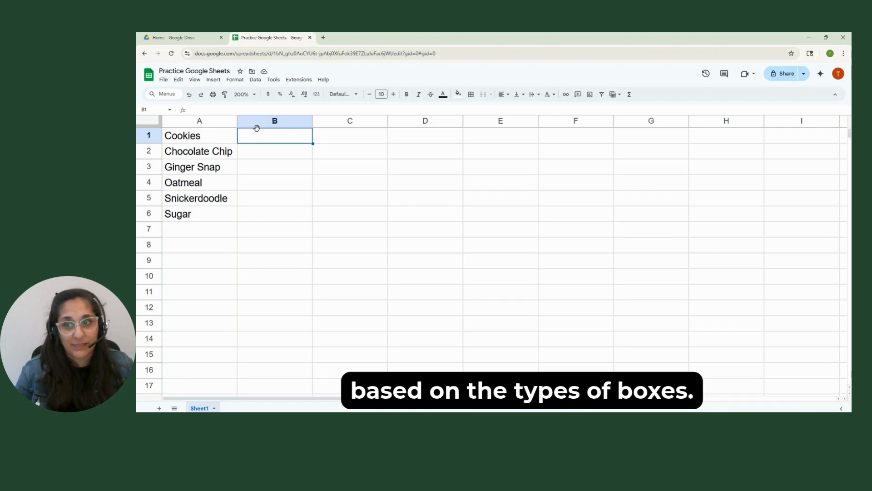
{"action": "type", "text": "Bo"}
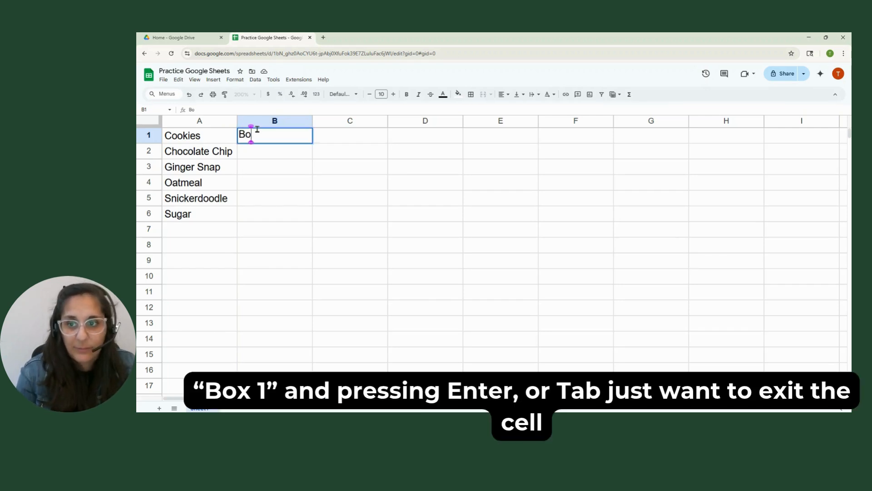
{"action": "type", "text": "x"}
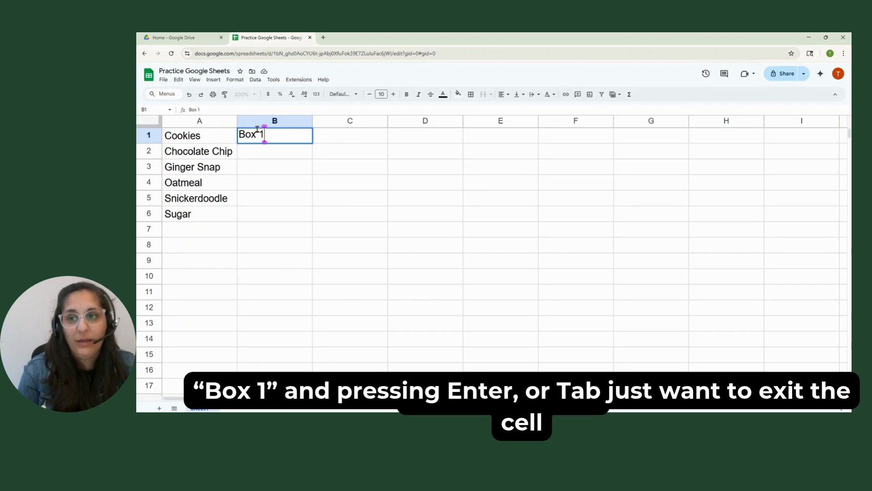
{"action": "type", "text": " 1"}
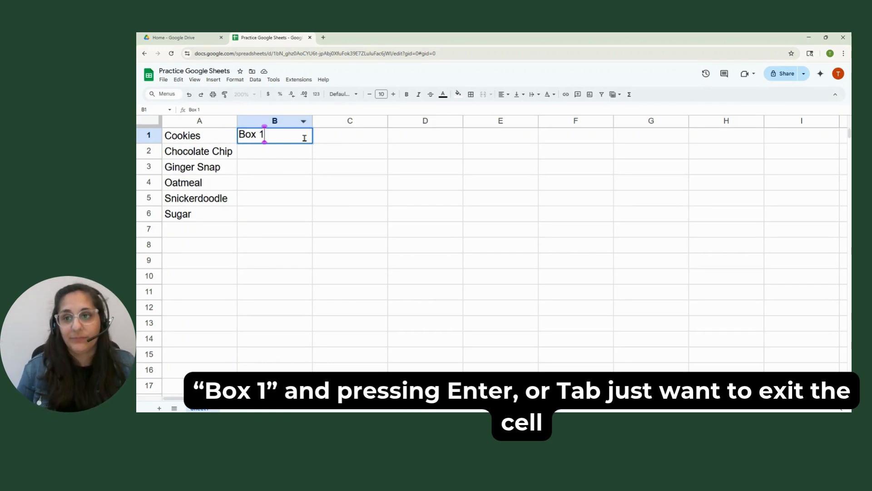
{"action": "key", "text": "Return"}
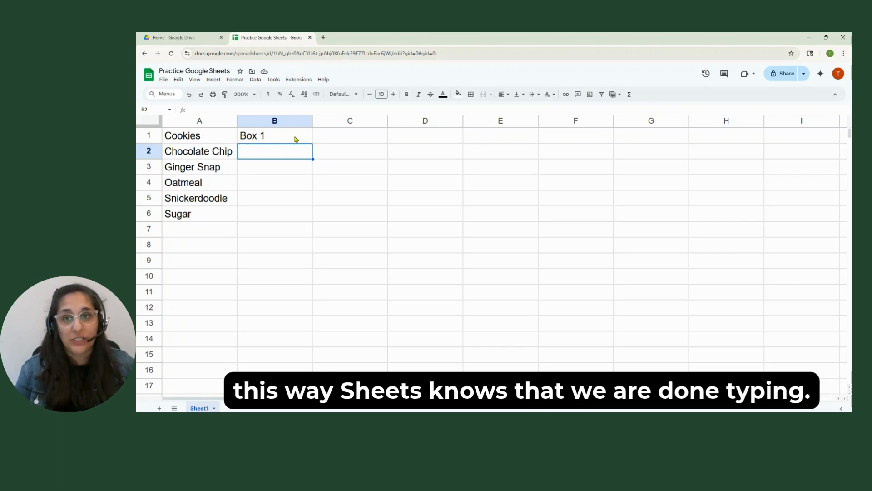
{"action": "left_click", "coordinate": [299, 134]}
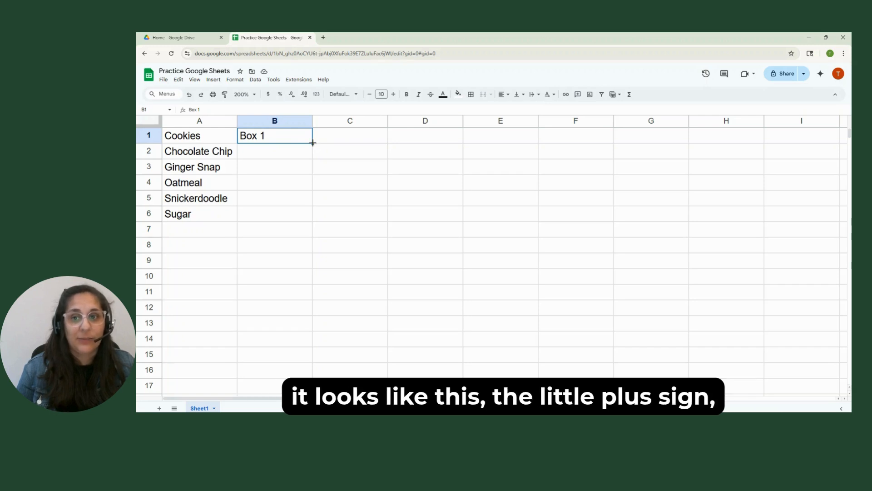
{"action": "left_click_drag", "start_coordinate": [312, 143], "coordinate": [511, 145]}
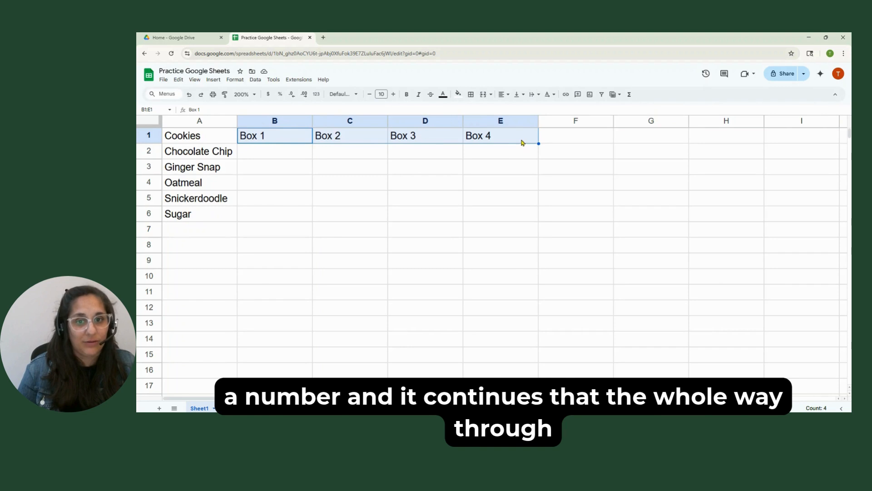
{"action": "left_click", "coordinate": [261, 155]}
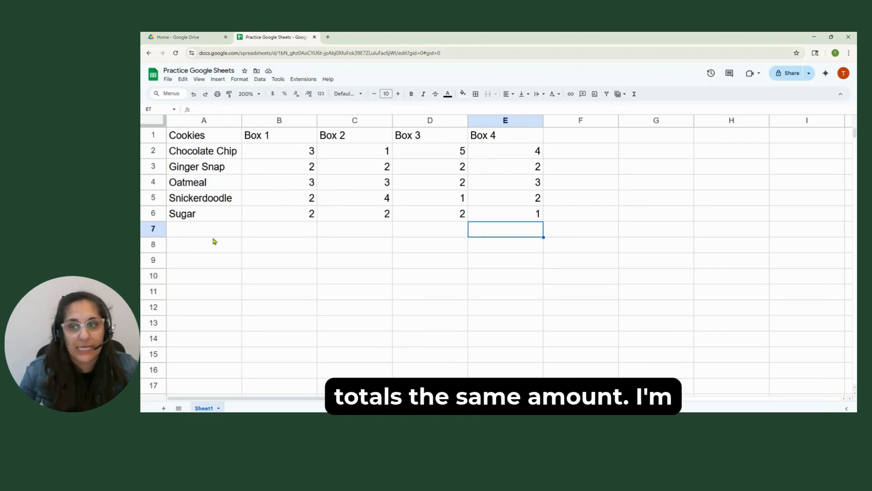
Step: Enter the label "Totals" in cell A7, below the Sugar row
{"action": "left_click", "coordinate": [190, 233]}
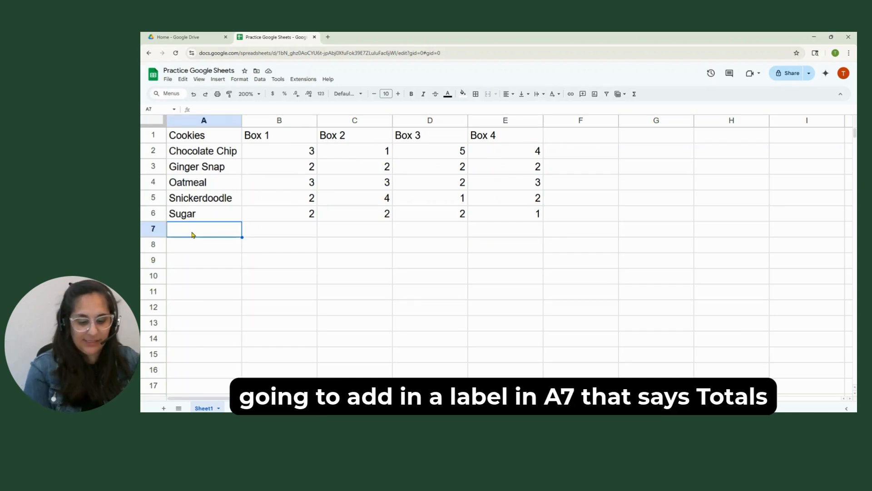
{"action": "type", "text": "Totals"}
{"action": "key", "text": "Tab"}
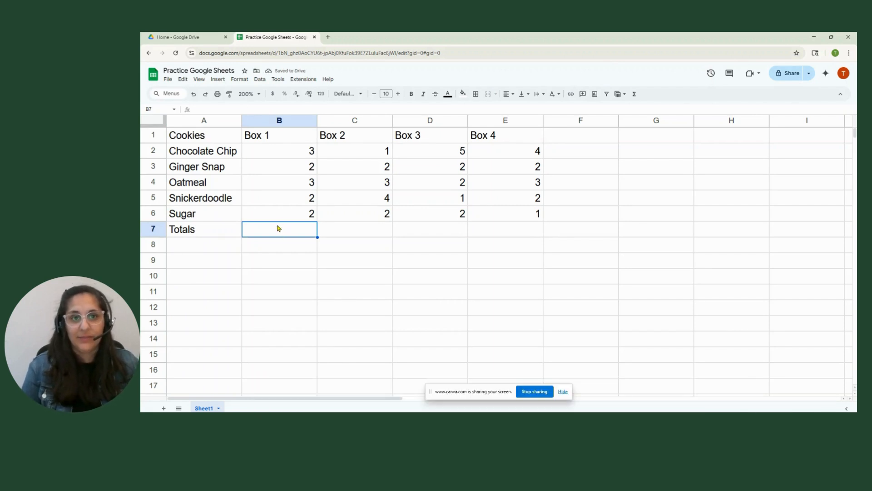
Step: Insert a SUM function in cell B7 that adds the Box 1 amounts in B2:B6
{"action": "left_click", "coordinate": [635, 94]}
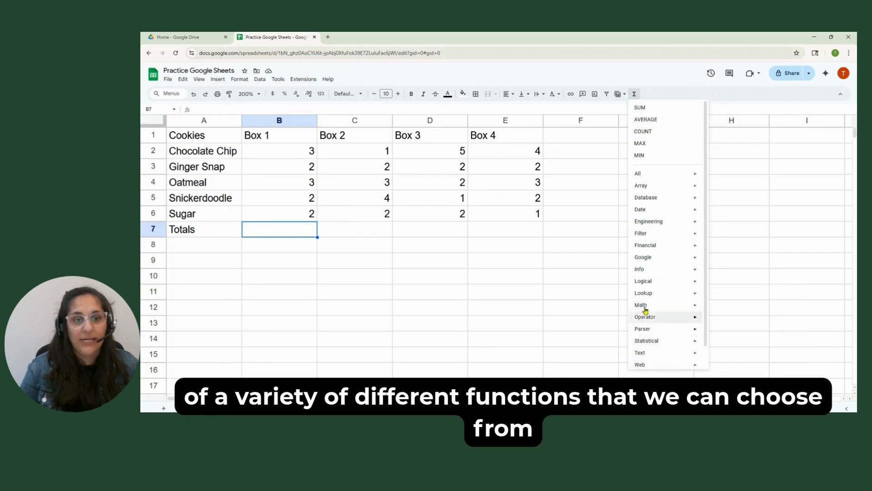
{"action": "mouse_move", "coordinate": [655, 183]}
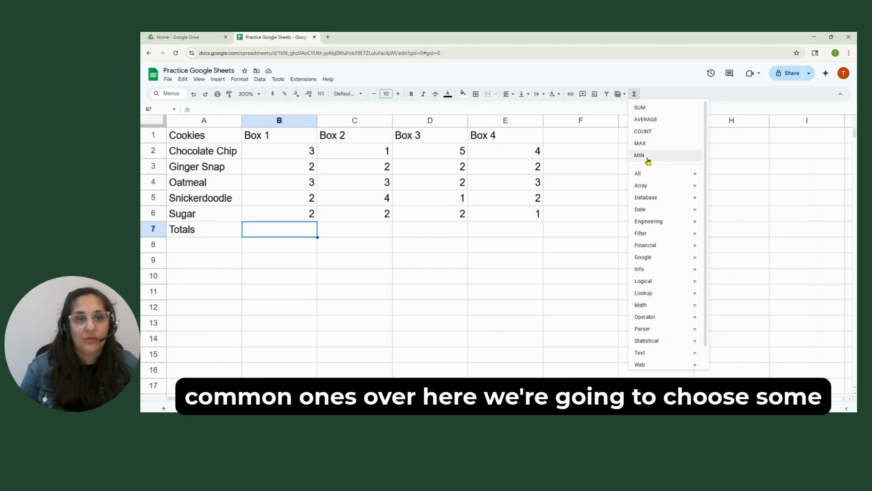
{"action": "left_click", "coordinate": [640, 108]}
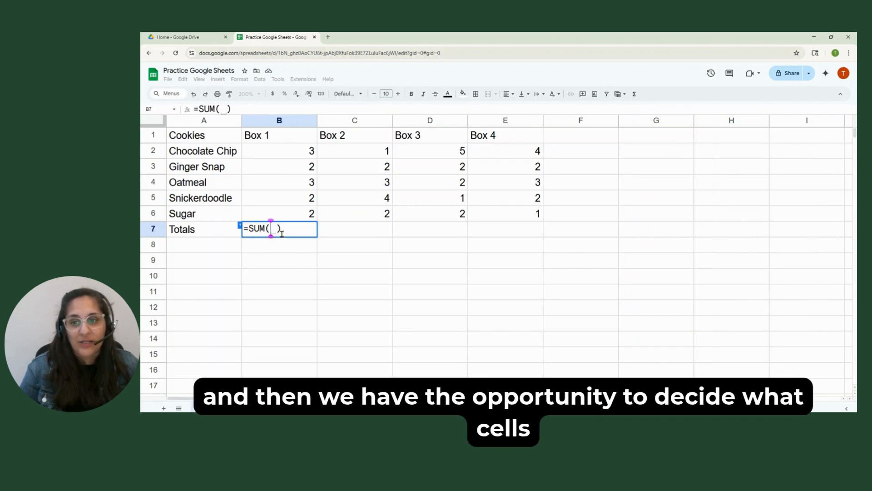
{"action": "left_click", "coordinate": [300, 151]}
{"action": "left_click_drag", "start_coordinate": [300, 155], "coordinate": [302, 217]}
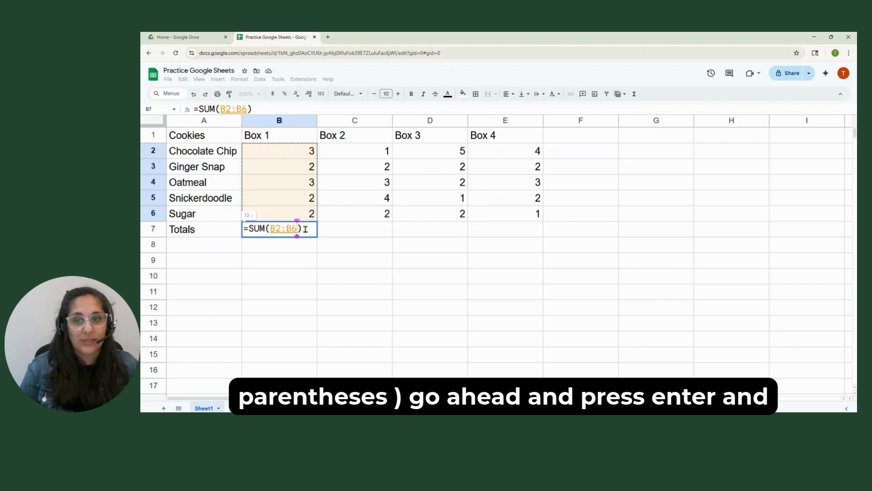
{"action": "key", "text": "Return"}
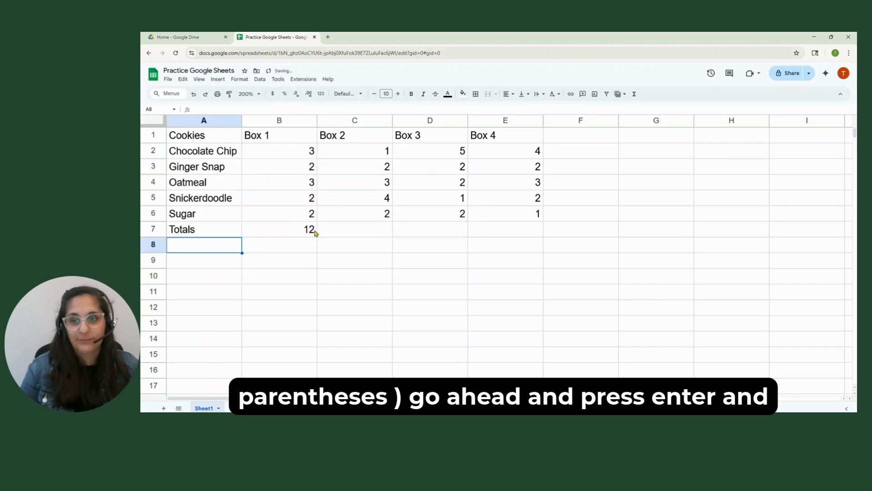
Step: Fill the Box 1 total formula across to E7 and check the formulas in C7, D7 and E7
{"action": "left_click", "coordinate": [301, 236]}
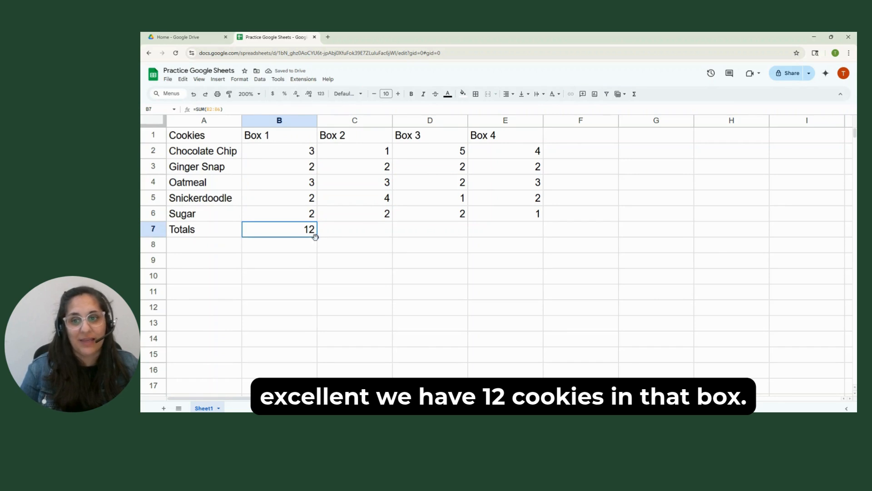
{"action": "left_click_drag", "start_coordinate": [317, 237], "coordinate": [495, 238]}
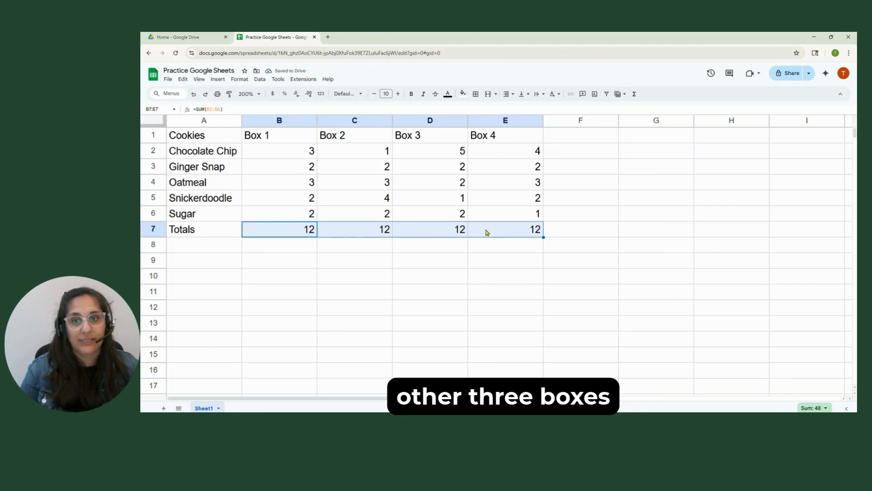
{"action": "left_click", "coordinate": [368, 233]}
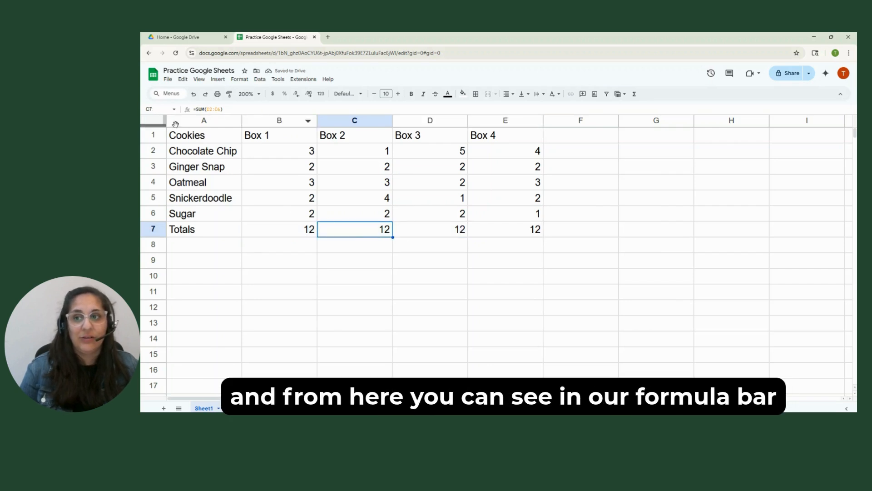
{"action": "left_click", "coordinate": [426, 226]}
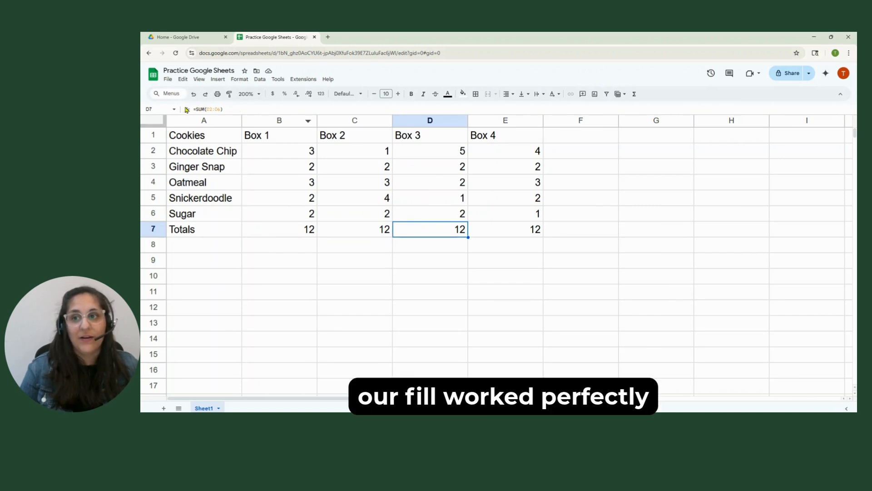
{"action": "left_click", "coordinate": [516, 230]}
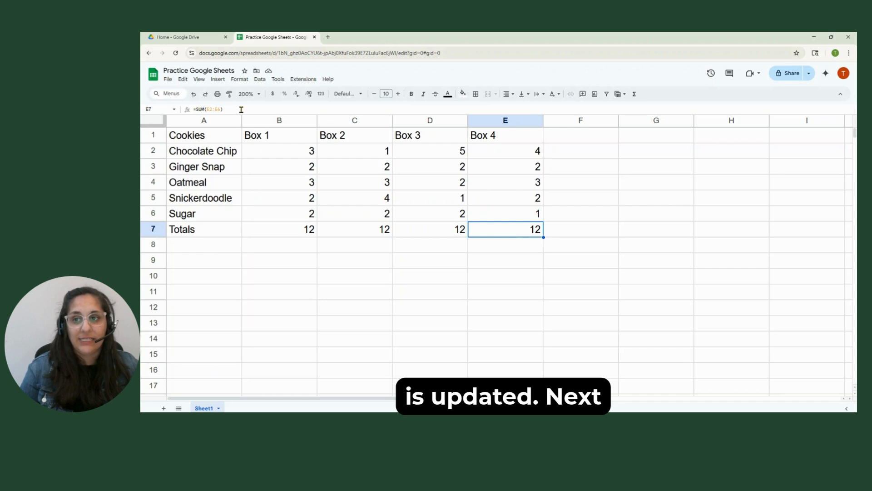
Step: Enter the heading "Average" in cell F1, beside Box 4
{"action": "left_click", "coordinate": [581, 138]}
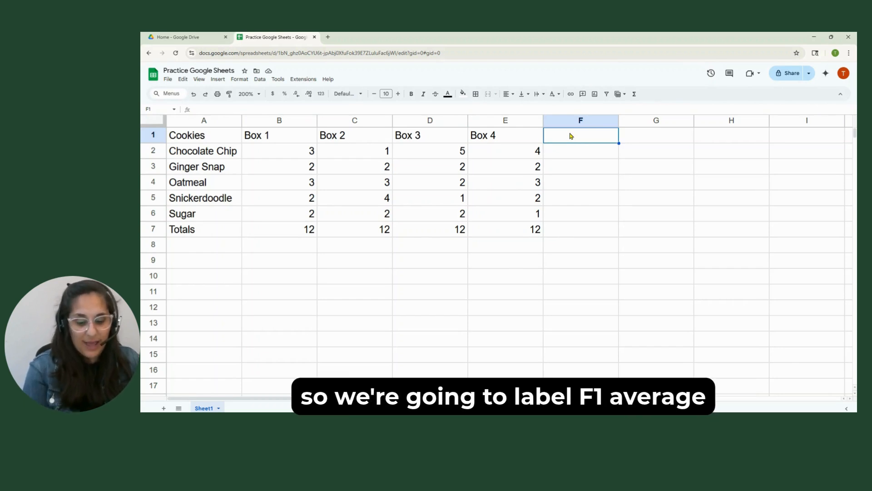
{"action": "type", "text": "Average"}
{"action": "key", "text": "Tab"}
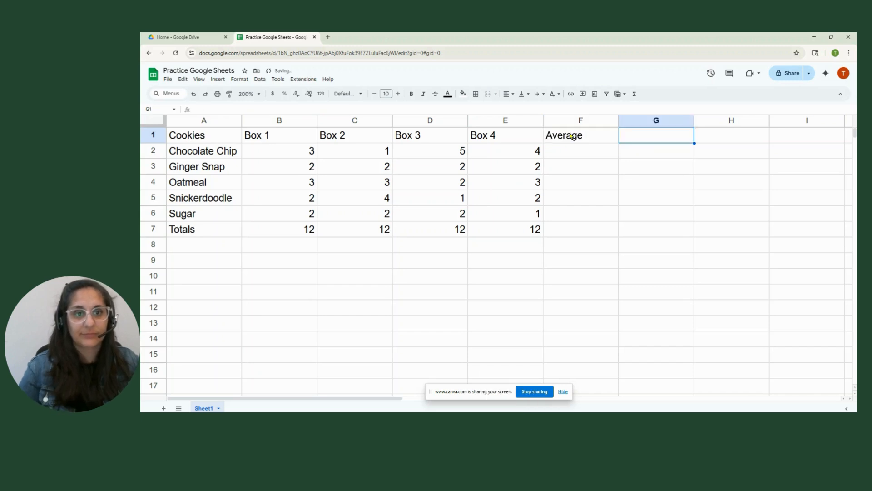
Step: Insert an AVERAGE function in cell F2 for the Chocolate Chip amounts in B2:E2
{"action": "left_click", "coordinate": [558, 153]}
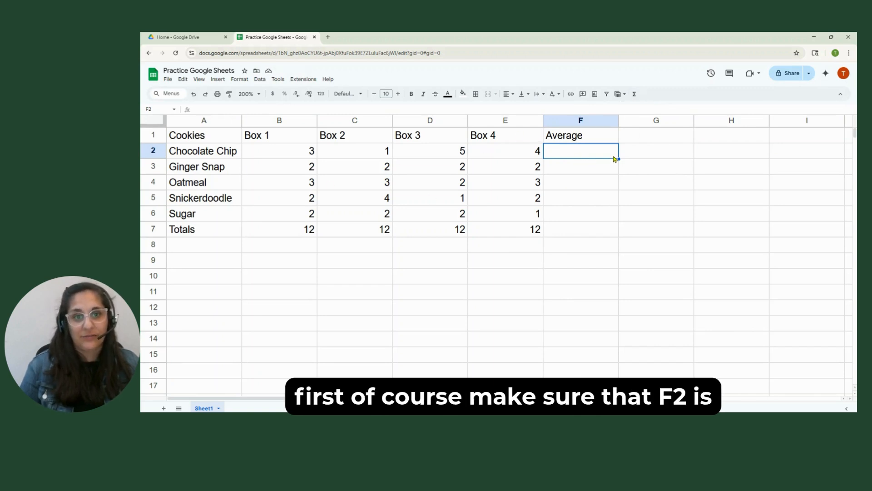
{"action": "left_click", "coordinate": [634, 94]}
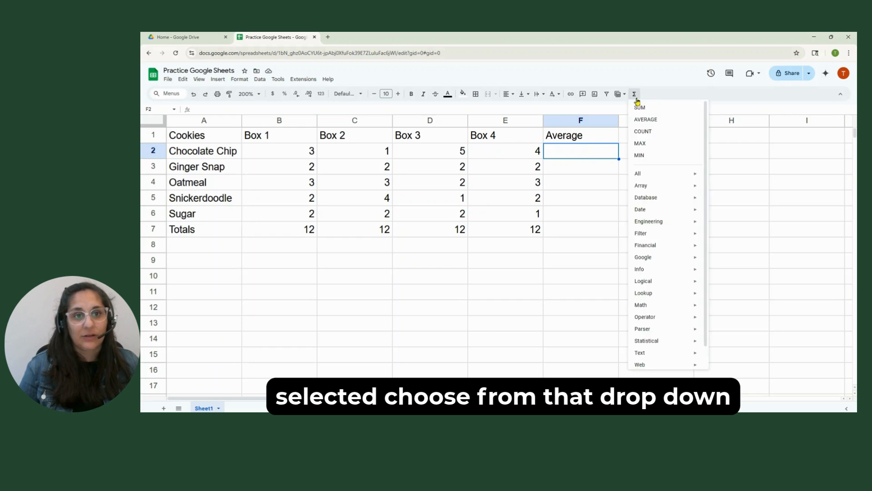
{"action": "left_click", "coordinate": [657, 121]}
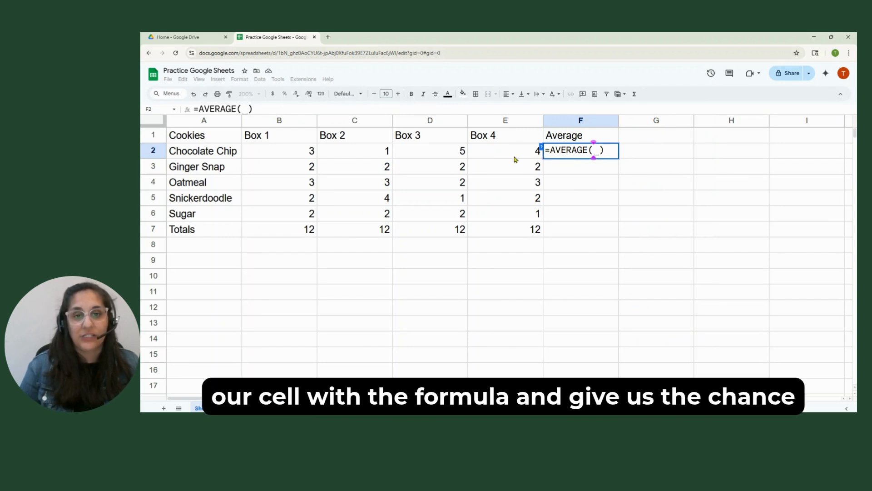
{"action": "left_click_drag", "start_coordinate": [516, 159], "coordinate": [296, 150]}
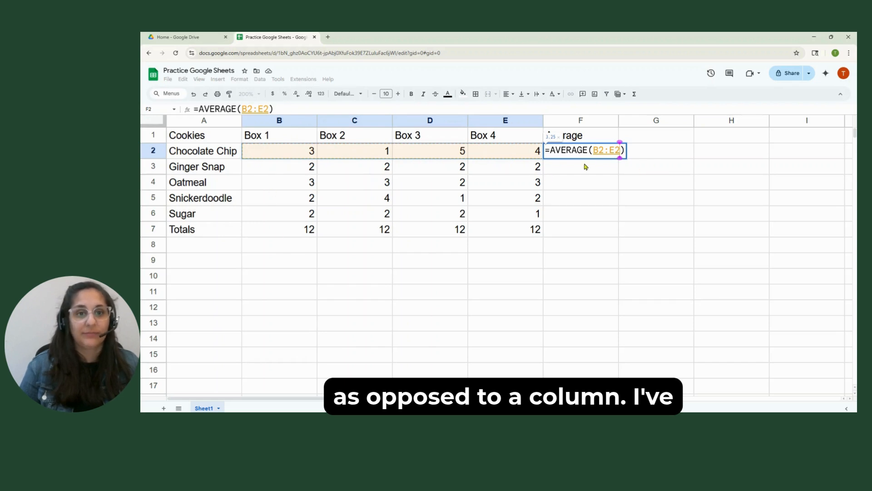
{"action": "key", "text": "Return"}
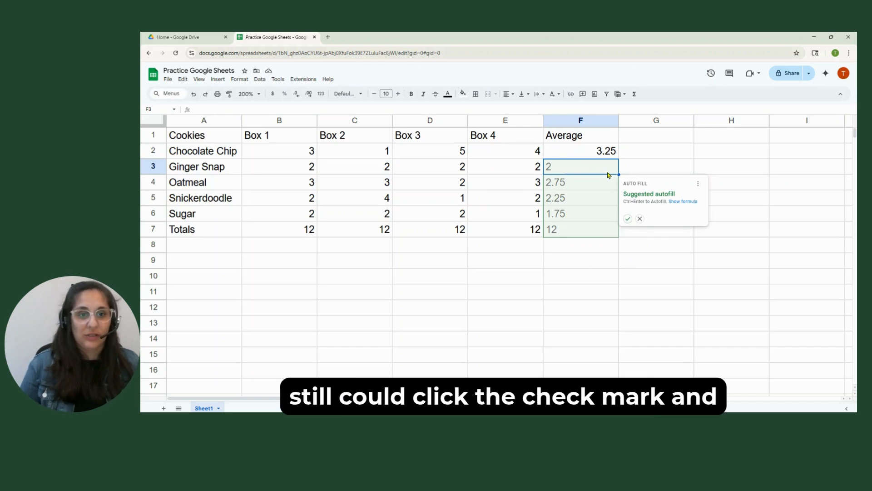
Step: Accept the suggested autofill of averages down column F and clear the average in the Totals row, cell F7
{"action": "left_click", "coordinate": [628, 218]}
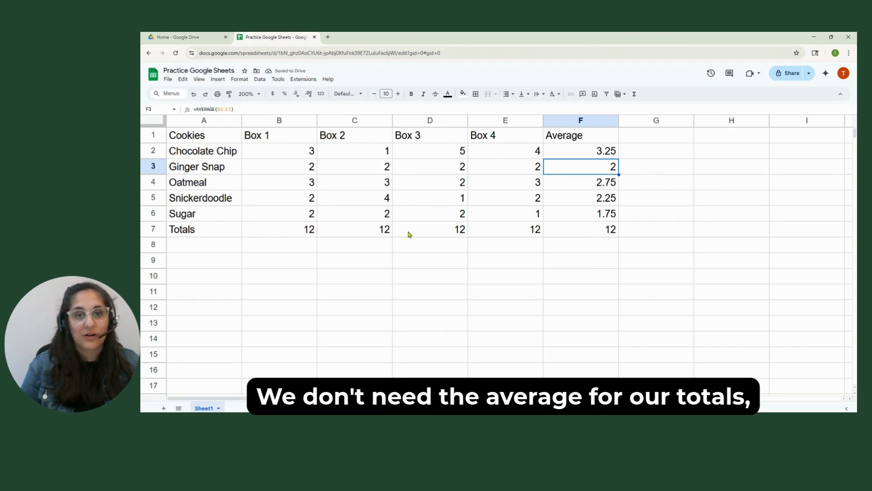
{"action": "left_click", "coordinate": [593, 233]}
{"action": "key", "text": "Delete"}
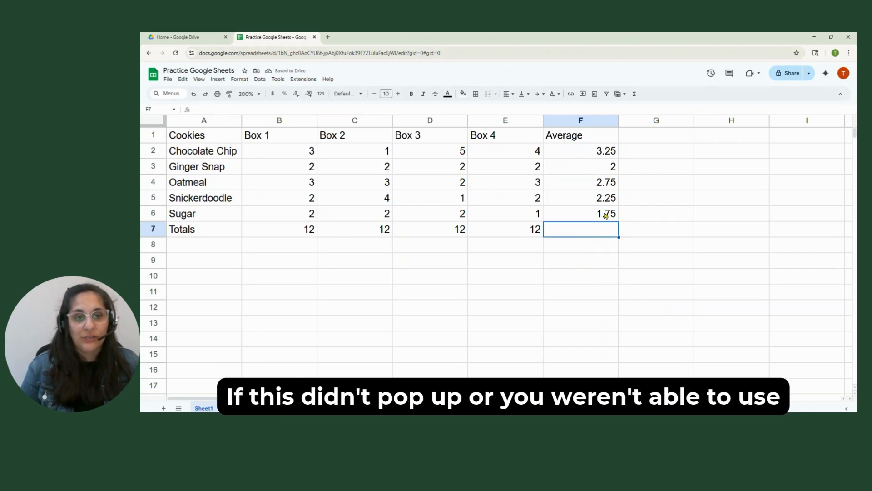
Step: Reduce the averages in cells F2:F6 to whole numbers with no decimal places
{"action": "left_click", "coordinate": [593, 155]}
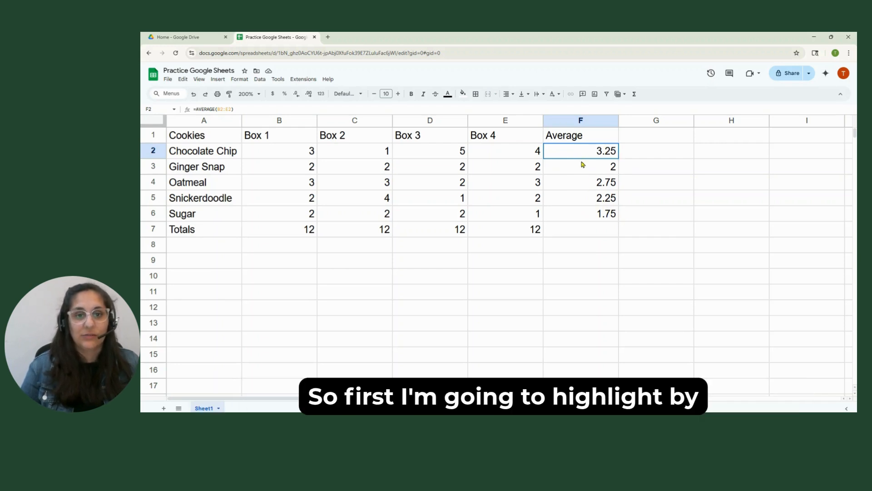
{"action": "left_click_drag", "start_coordinate": [583, 165], "coordinate": [586, 218]}
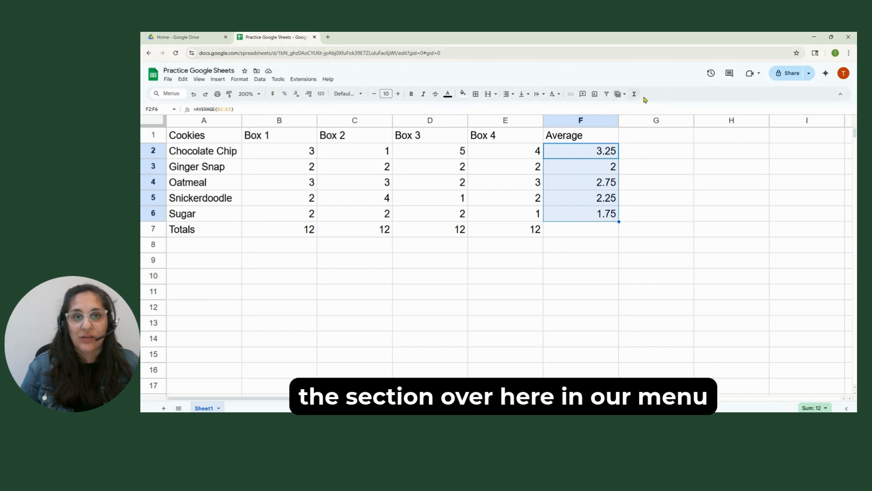
{"action": "left_click", "coordinate": [297, 97]}
{"action": "left_click", "coordinate": [297, 97]}
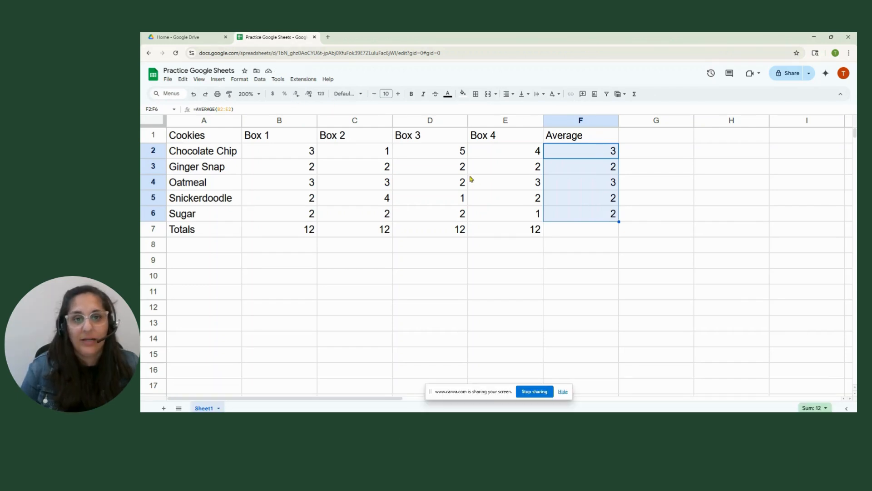
{"action": "left_click", "coordinate": [518, 170]}
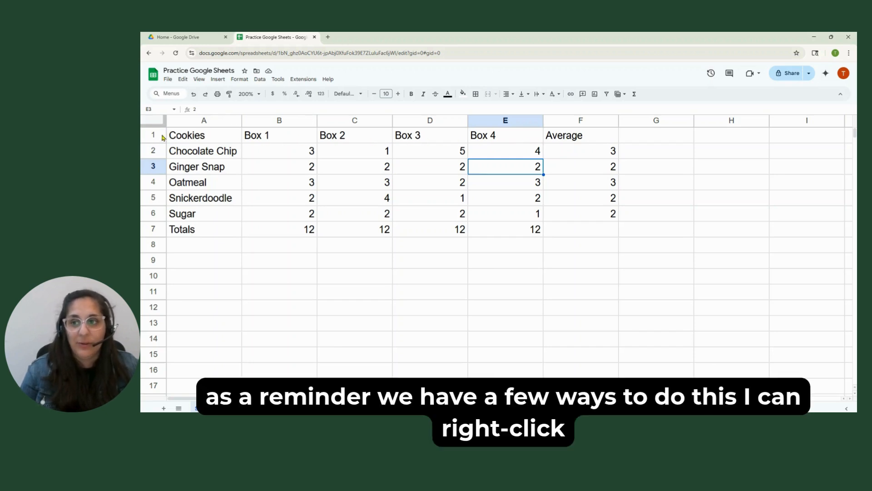
Step: Insert one blank row above the heading row that starts with Cookies in cell A1
{"action": "right_click", "coordinate": [195, 139]}
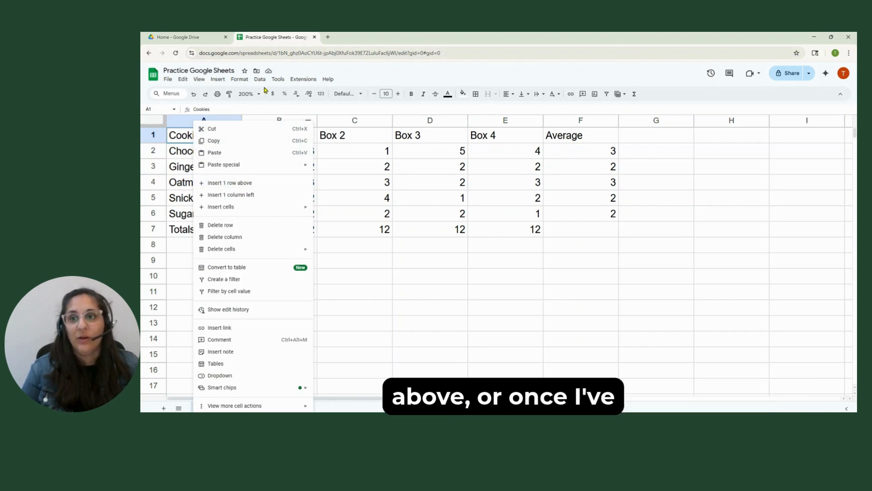
{"action": "left_click", "coordinate": [218, 79]}
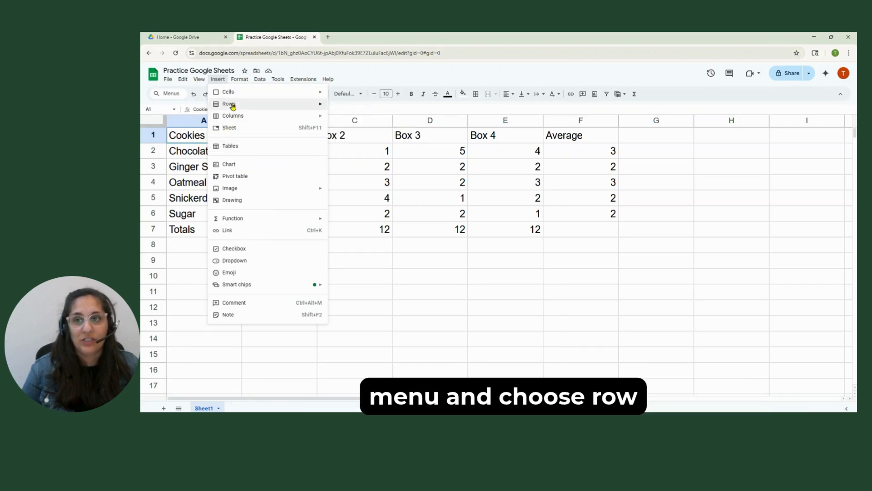
{"action": "mouse_move", "coordinate": [232, 105]}
{"action": "left_click", "coordinate": [359, 104]}
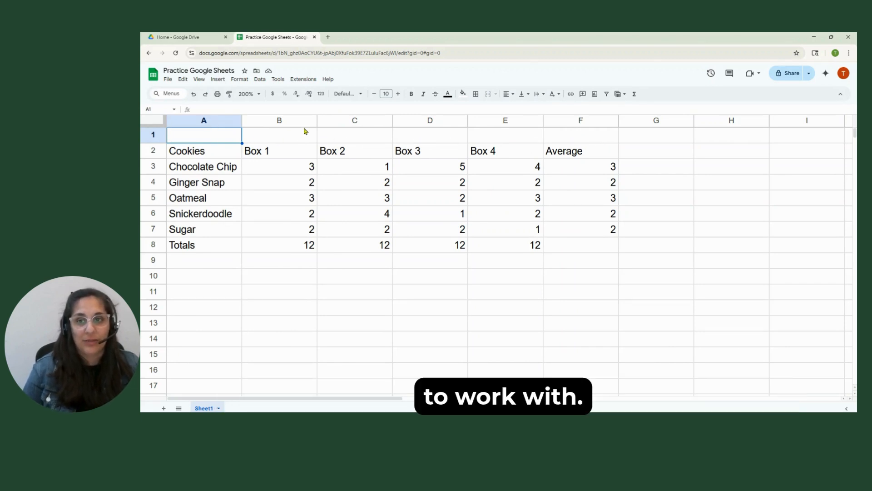
Step: Merge cells A1:F1 into one cell and enter the title "Smart Cookie Bakery"
{"action": "left_click_drag", "start_coordinate": [172, 137], "coordinate": [584, 137]}
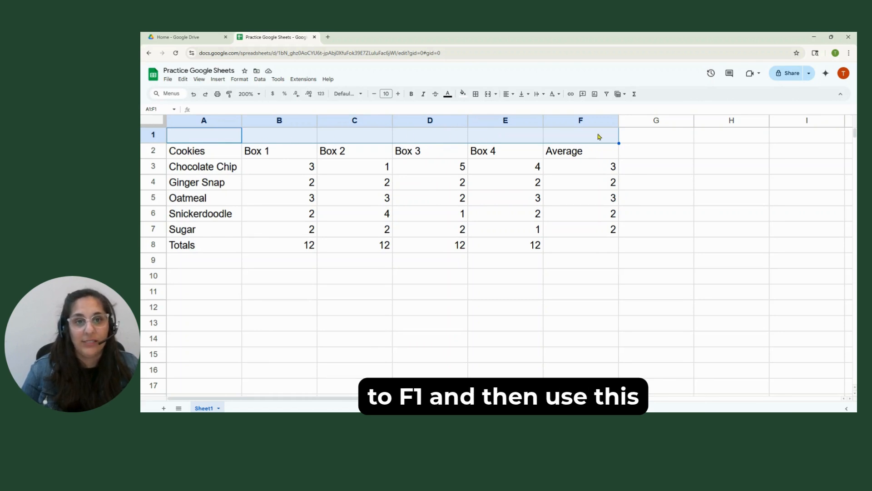
{"action": "left_click", "coordinate": [488, 94]}
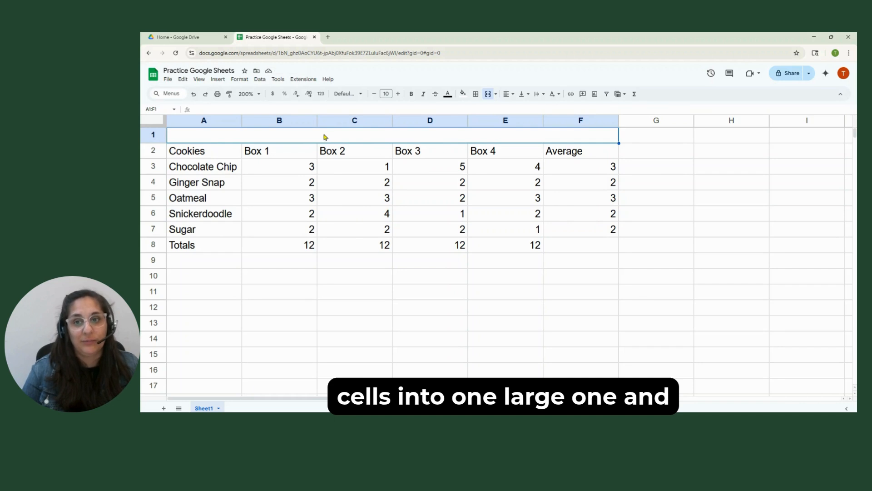
{"action": "type", "text": "Sm"}
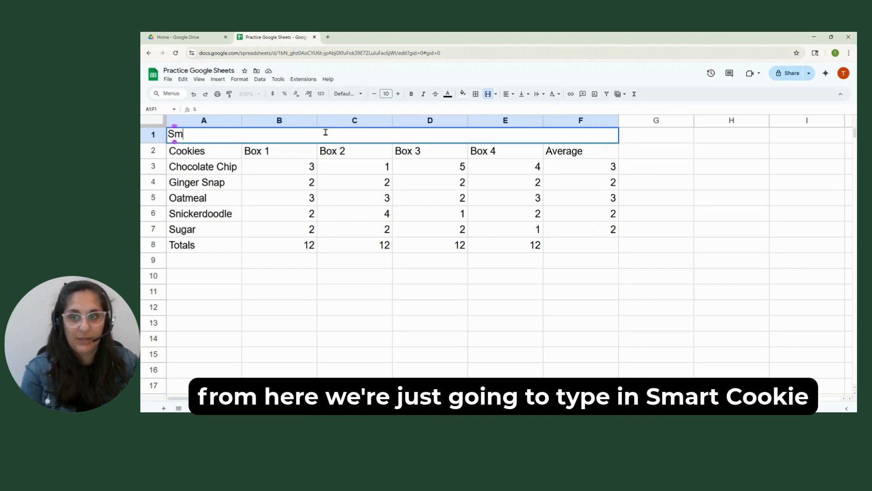
{"action": "type", "text": "art Cookie Bakery"}
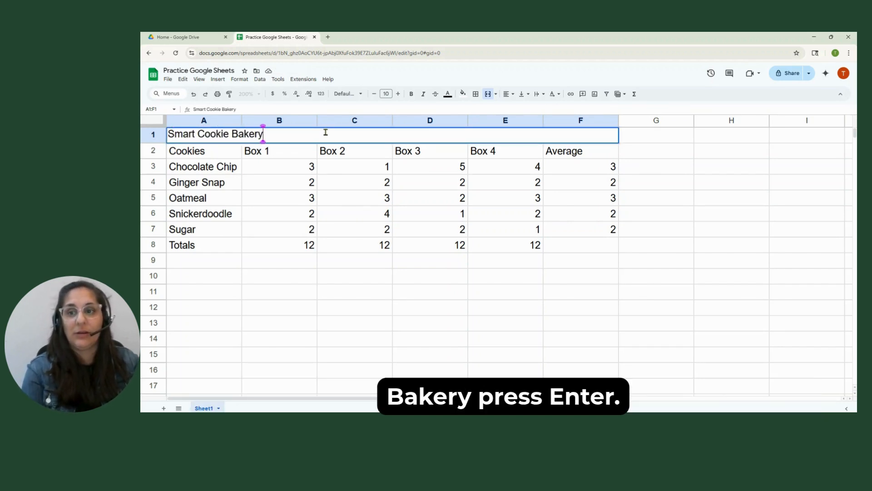
{"action": "key", "text": "Return"}
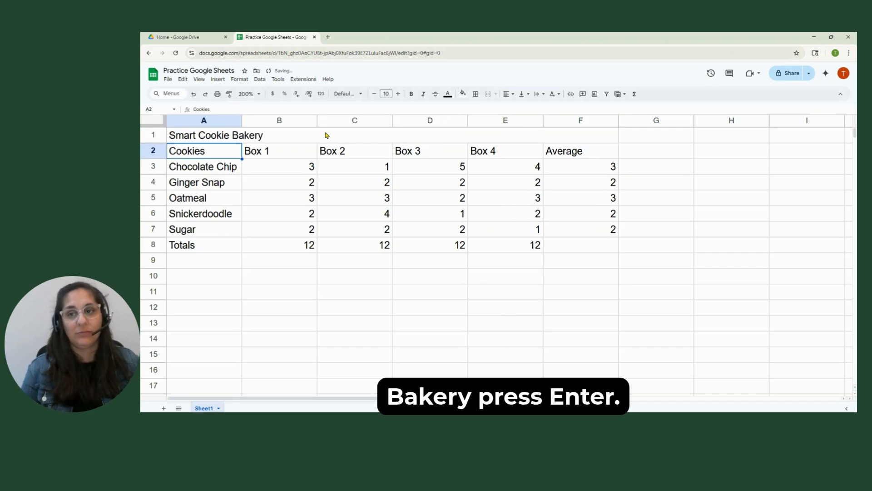
Step: Center the Smart Cookie Bakery title horizontally in its merged cell and make it bold
{"action": "left_click", "coordinate": [231, 143]}
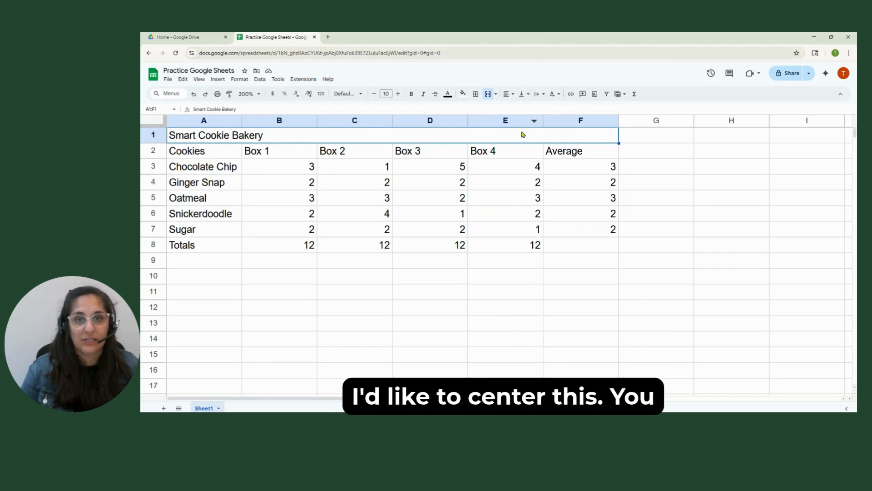
{"action": "left_click", "coordinate": [513, 94]}
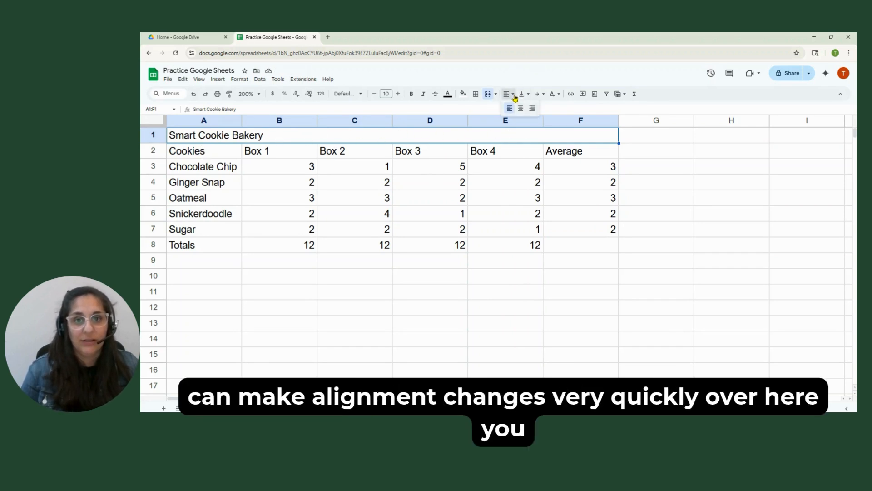
{"action": "left_click", "coordinate": [509, 108]}
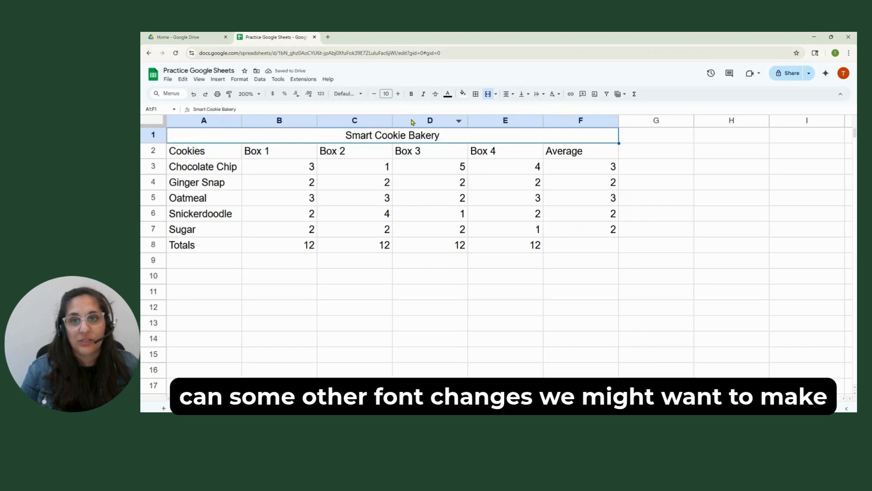
{"action": "left_click", "coordinate": [411, 94]}
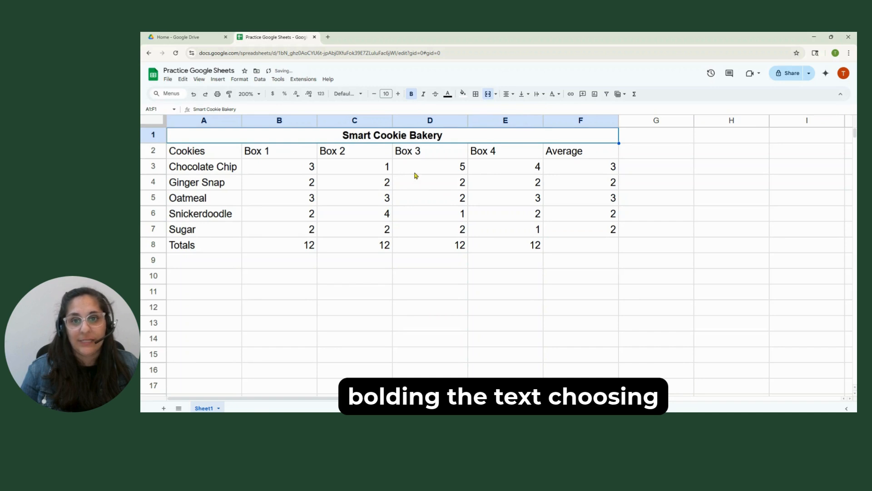
Step: Change the font of the Smart Cookie Bakery title to Pacifico
{"action": "left_click", "coordinate": [360, 94]}
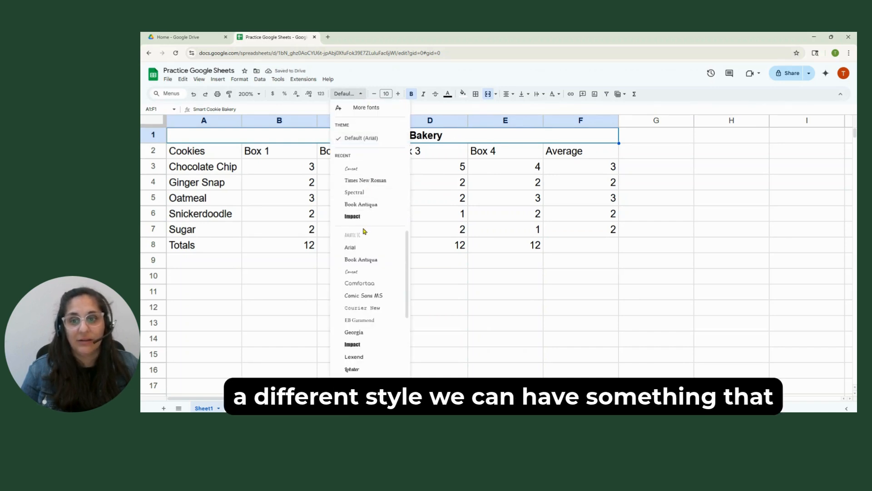
{"action": "scroll", "coordinate": [366, 236], "scroll_direction": "down", "scroll_amount": 5}
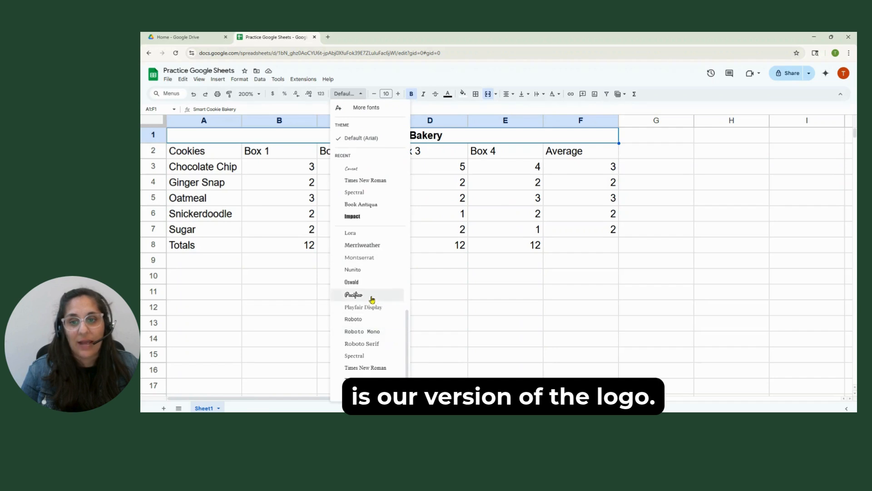
{"action": "left_click", "coordinate": [354, 295]}
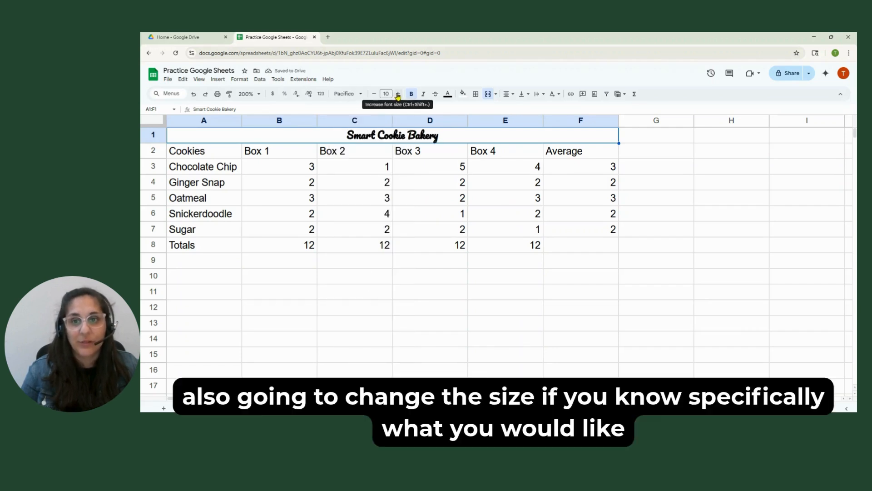
Step: Increase the font size of the Smart Cookie Bakery title to 20
{"action": "left_click", "coordinate": [386, 94]}
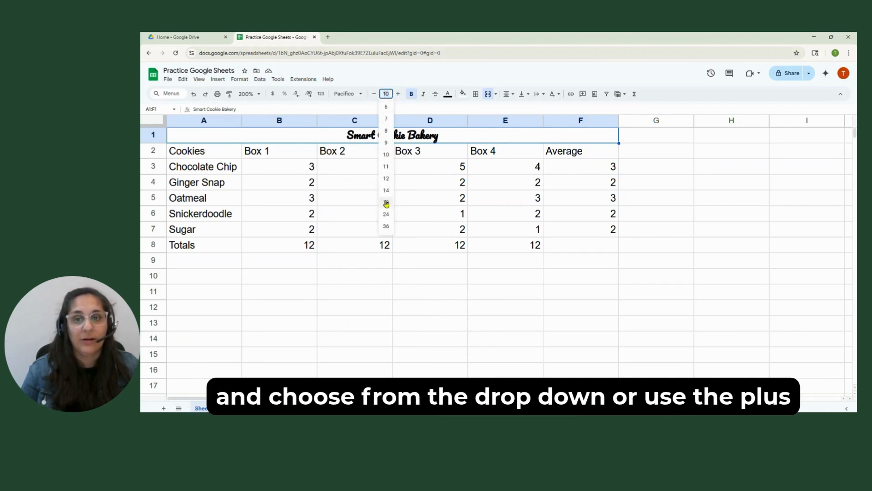
{"action": "left_click", "coordinate": [398, 94]}
{"action": "left_click", "coordinate": [398, 94]}
{"action": "left_click", "coordinate": [397, 94]}
{"action": "left_click", "coordinate": [398, 94]}
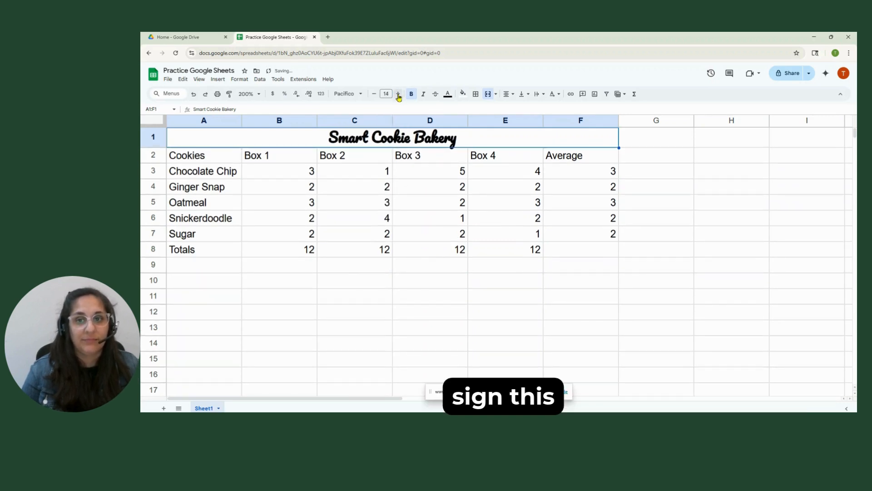
{"action": "left_click", "coordinate": [398, 94]}
{"action": "left_click", "coordinate": [398, 95]}
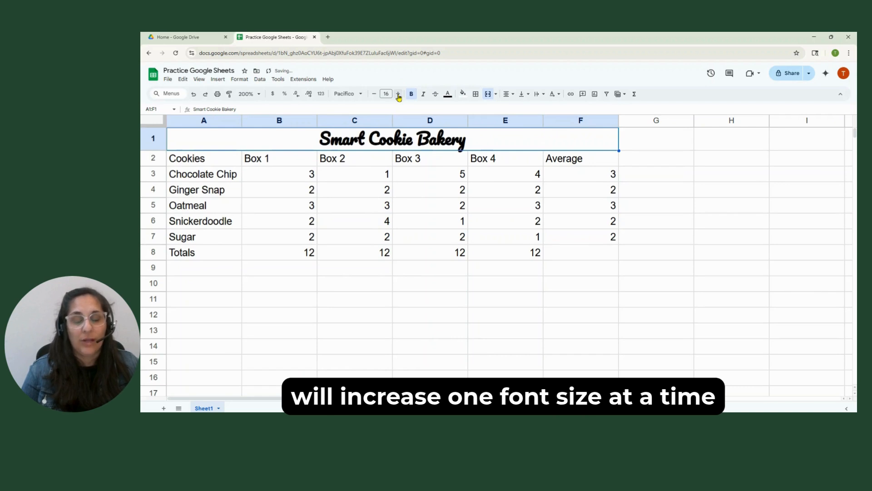
{"action": "left_click", "coordinate": [398, 95]}
{"action": "left_click", "coordinate": [398, 95]}
{"action": "left_click", "coordinate": [399, 95]}
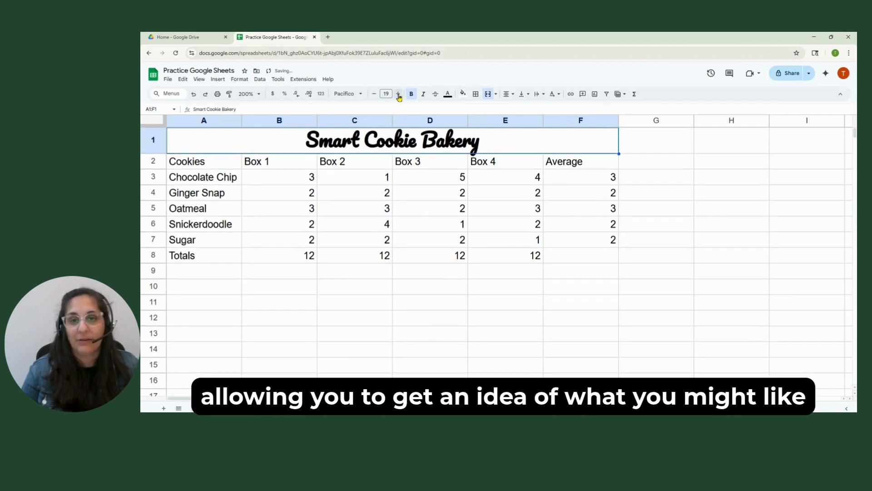
{"action": "left_click", "coordinate": [399, 94]}
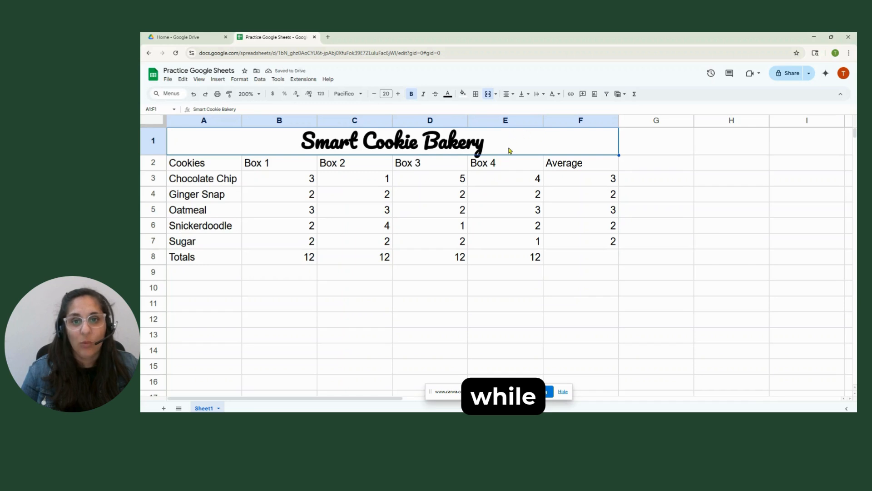
Step: Give the merged title cell a light purple fill and make its text bright purple
{"action": "left_click", "coordinate": [464, 95]}
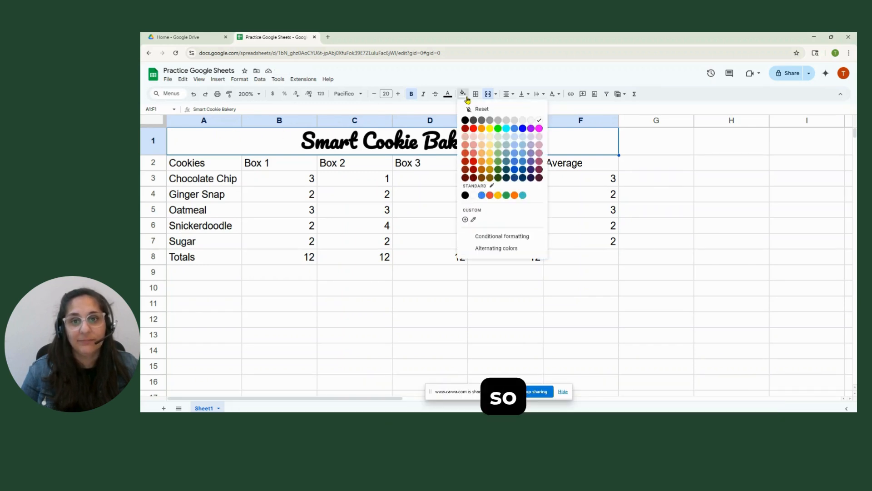
{"action": "left_click", "coordinate": [530, 142]}
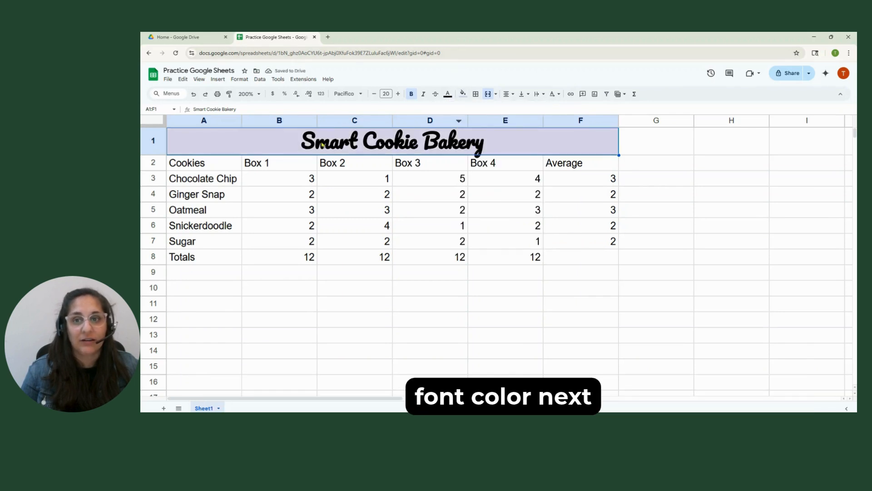
{"action": "left_click", "coordinate": [447, 94]}
{"action": "left_click", "coordinate": [517, 130]}
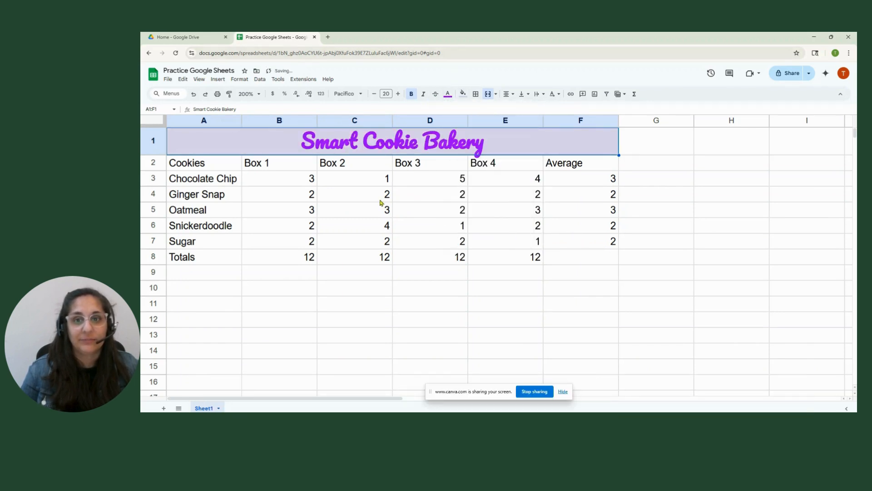
{"action": "left_click", "coordinate": [350, 196]}
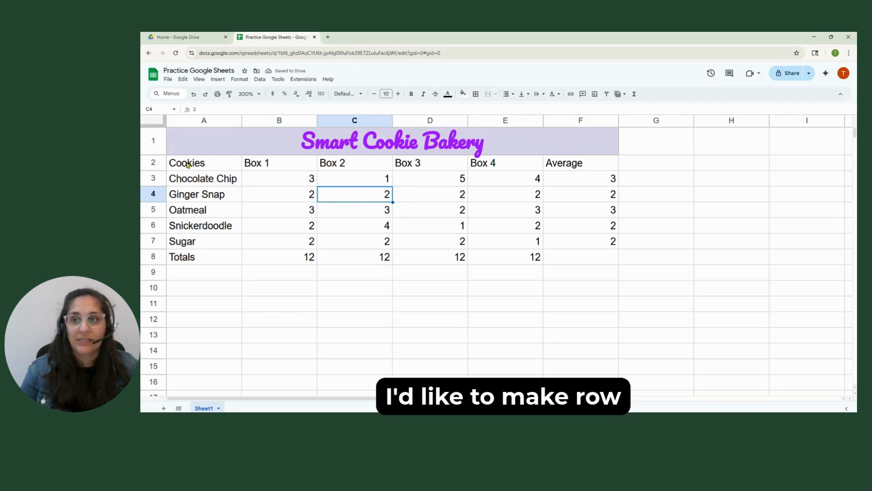
Step: Format the column headings in A2:F2 as centered, bold text at font size 12
{"action": "left_click_drag", "start_coordinate": [187, 164], "coordinate": [555, 167]}
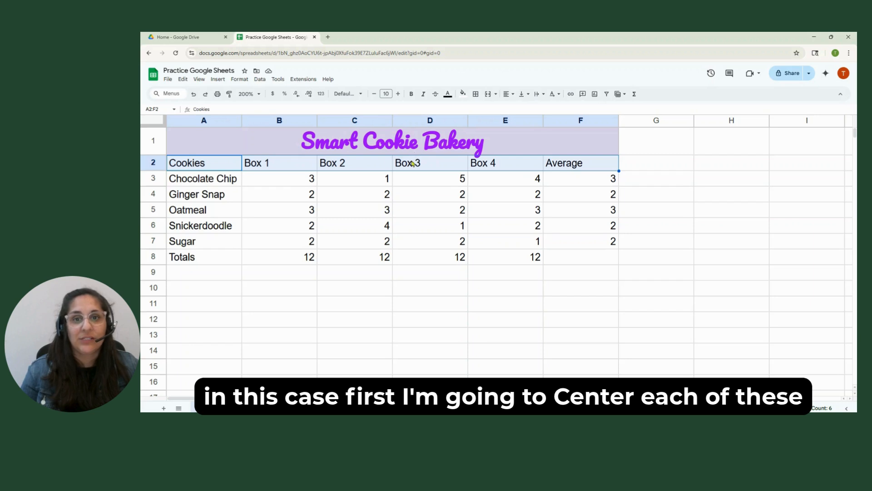
{"action": "left_click", "coordinate": [510, 94]}
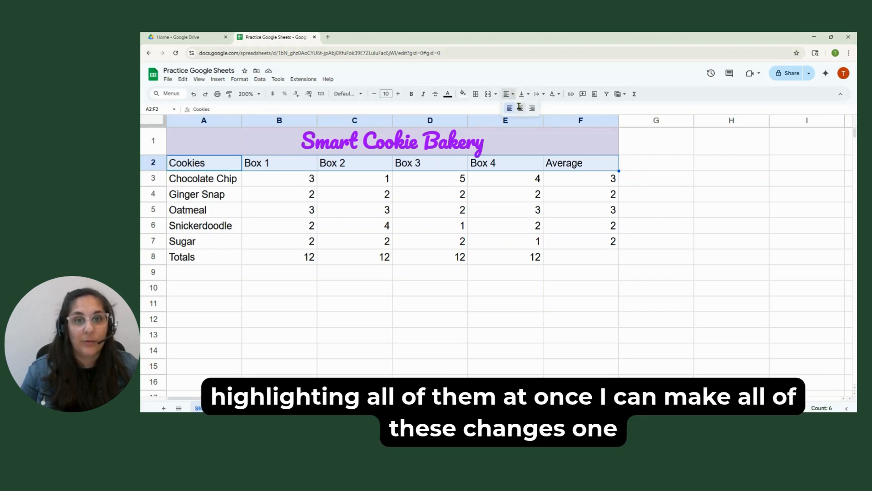
{"action": "left_click", "coordinate": [519, 107]}
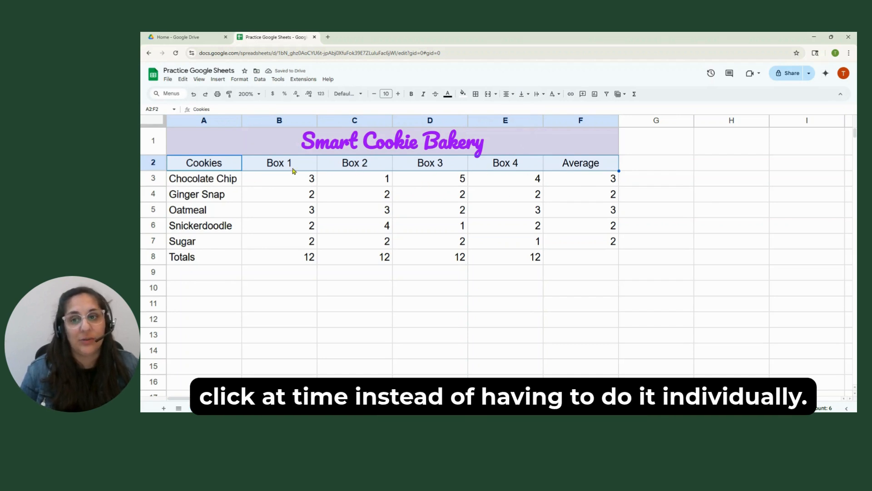
{"action": "left_click", "coordinate": [412, 97]}
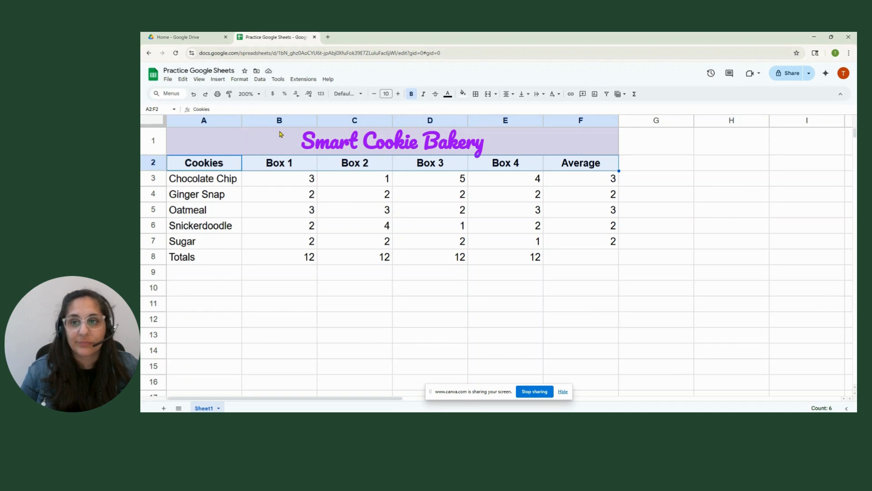
{"action": "left_click", "coordinate": [398, 94]}
{"action": "left_click", "coordinate": [397, 94]}
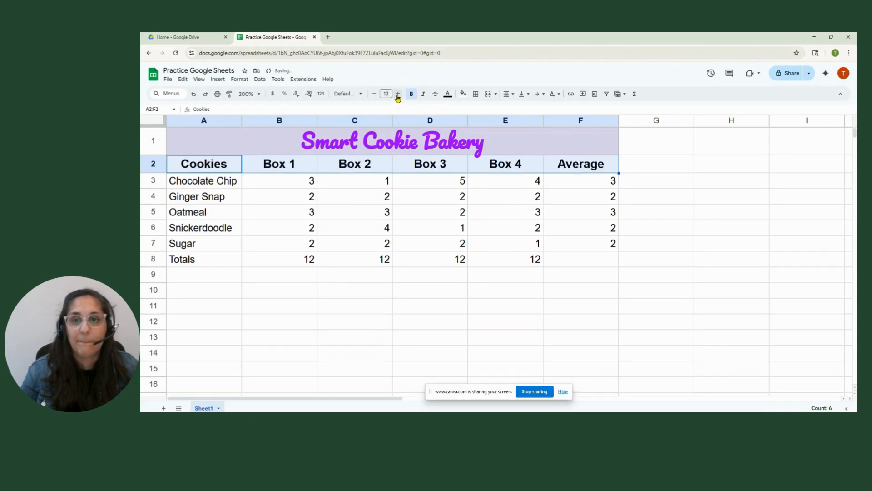
Step: Give the column headings in A2:F2 light purple text on a bright purple fill
{"action": "left_click", "coordinate": [450, 97]}
{"action": "left_click", "coordinate": [520, 142]}
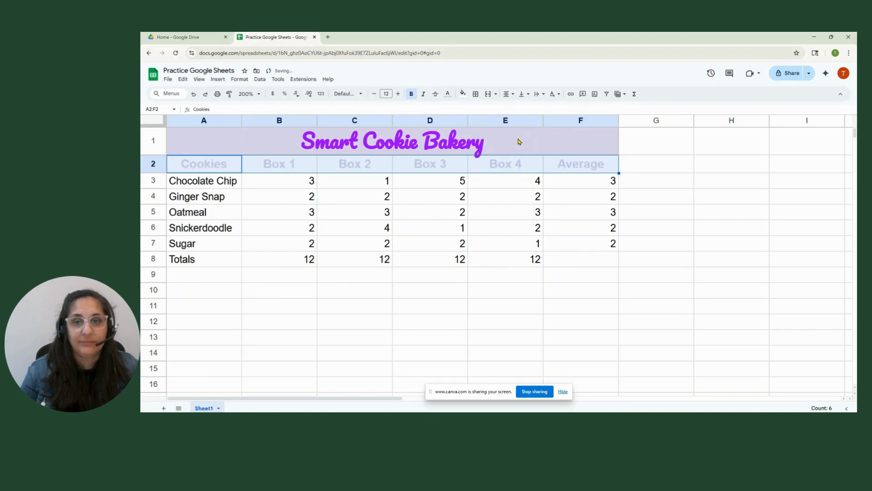
{"action": "left_click", "coordinate": [462, 94]}
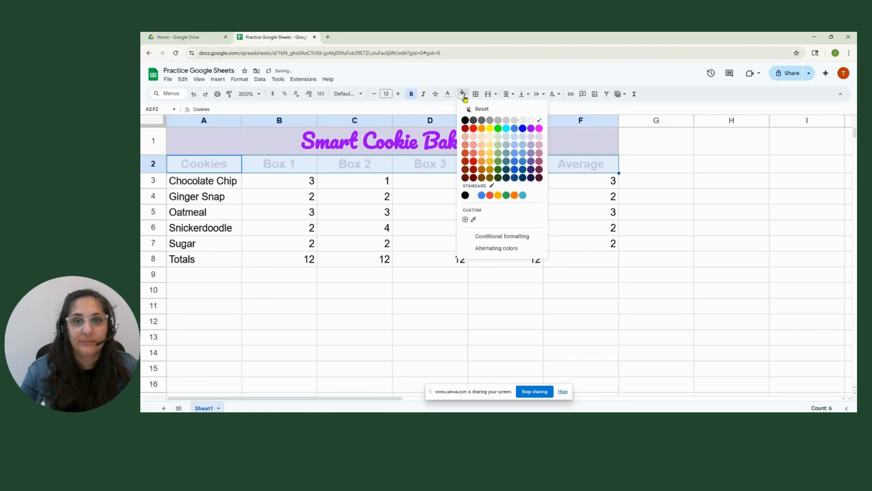
{"action": "left_click", "coordinate": [532, 130]}
{"action": "left_click", "coordinate": [657, 211]}
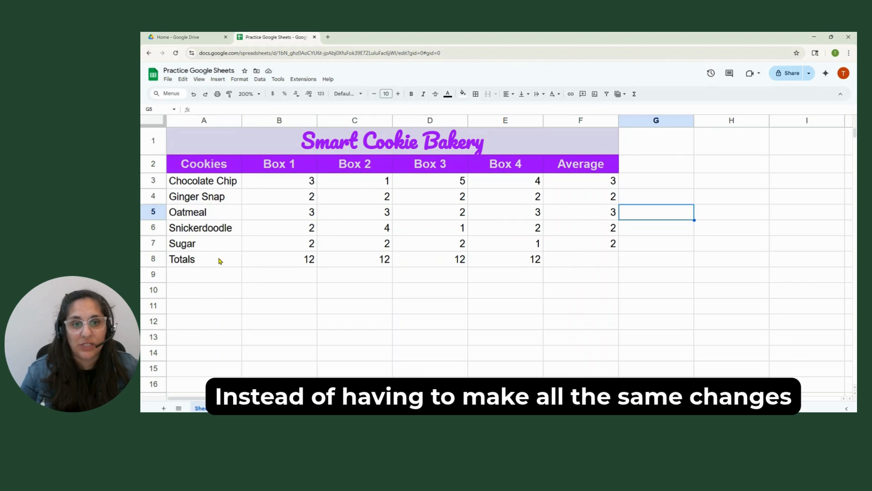
Step: Copy the formatting of the Cookies heading in A2 onto the Totals label in A8
{"action": "left_click", "coordinate": [190, 164]}
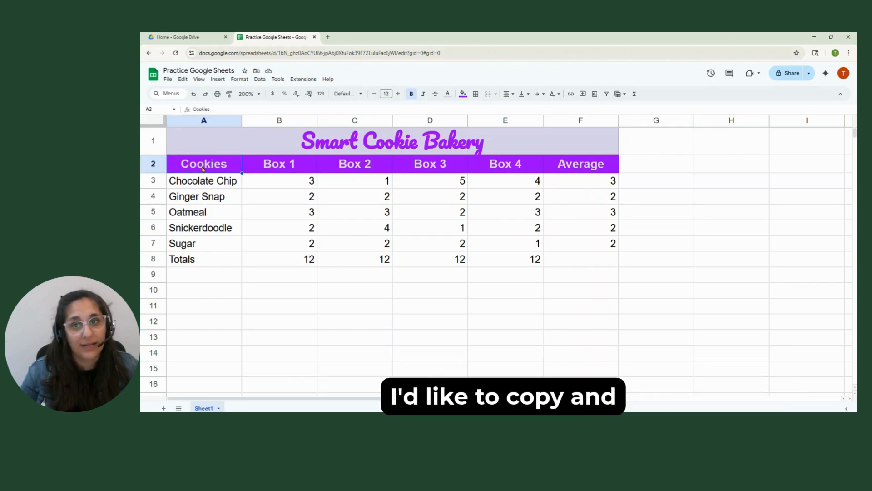
{"action": "left_click", "coordinate": [230, 95]}
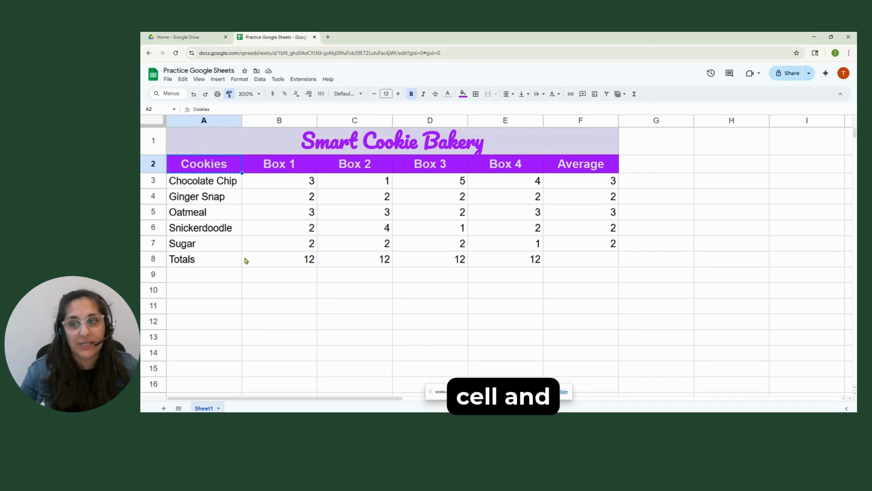
{"action": "left_click", "coordinate": [191, 264]}
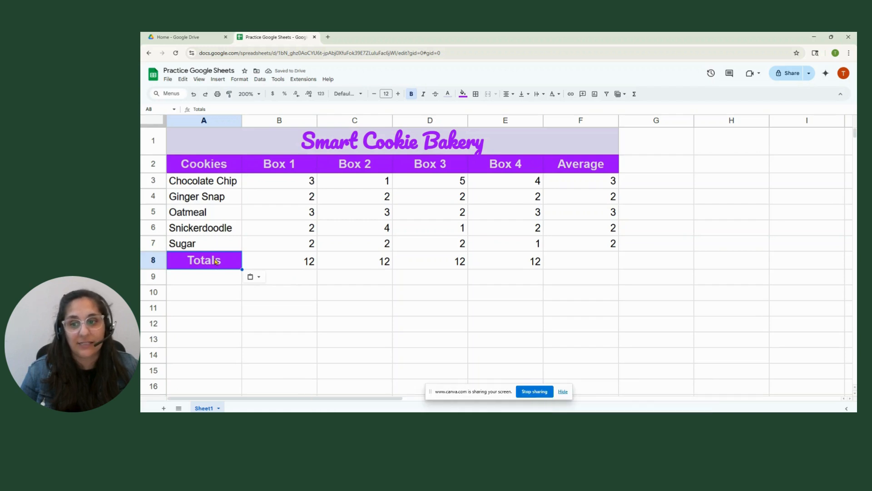
{"action": "key", "text": "Right"}
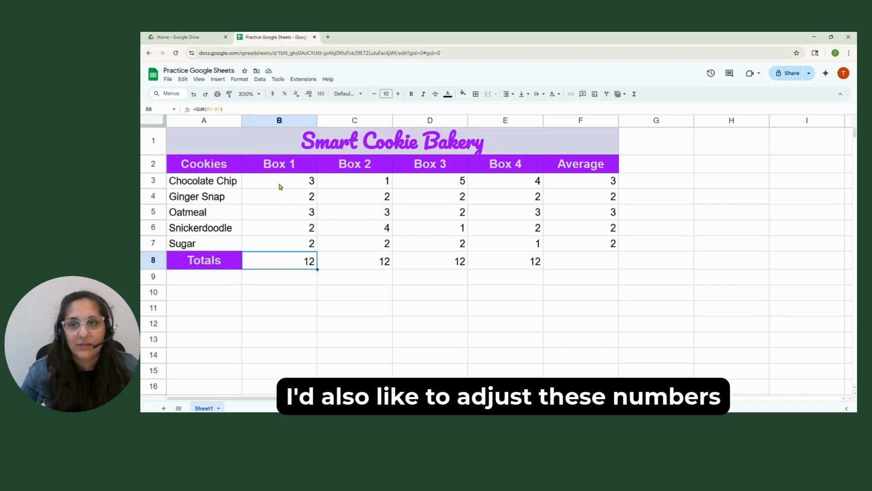
Step: Center the numbers in B3:F8 horizontally
{"action": "left_click_drag", "start_coordinate": [280, 182], "coordinate": [586, 264]}
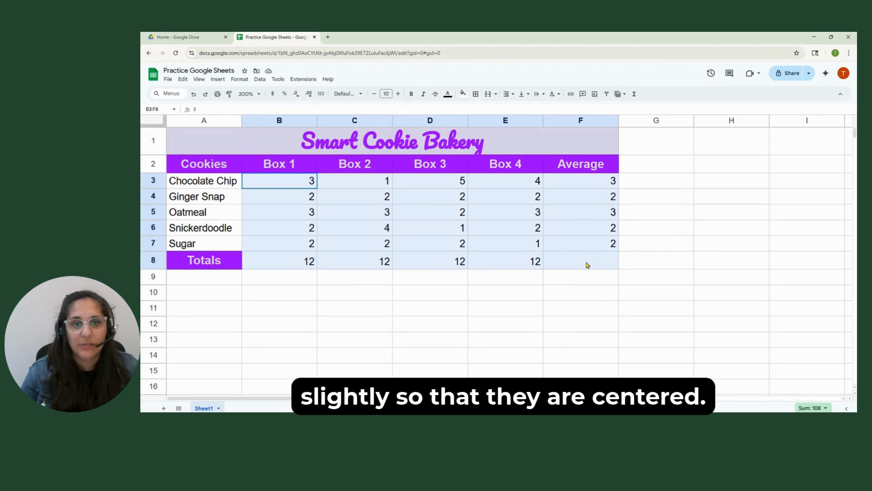
{"action": "left_click", "coordinate": [509, 93]}
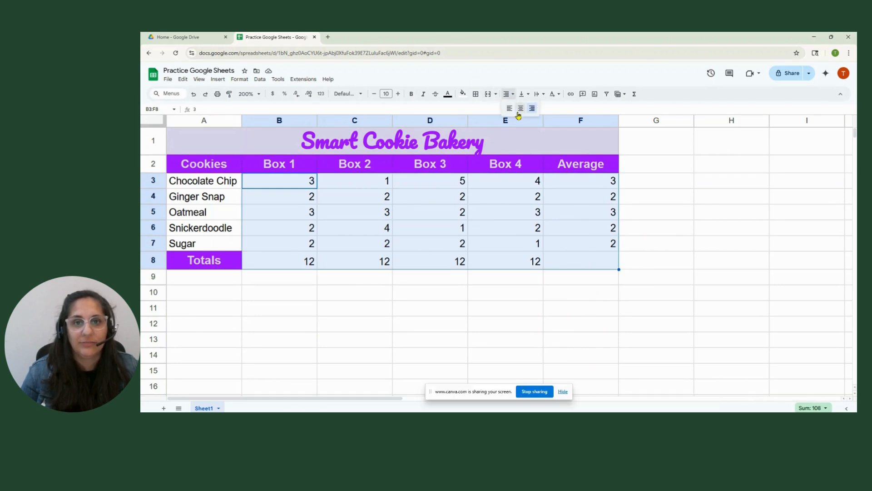
{"action": "left_click", "coordinate": [520, 108]}
{"action": "left_click", "coordinate": [330, 234]}
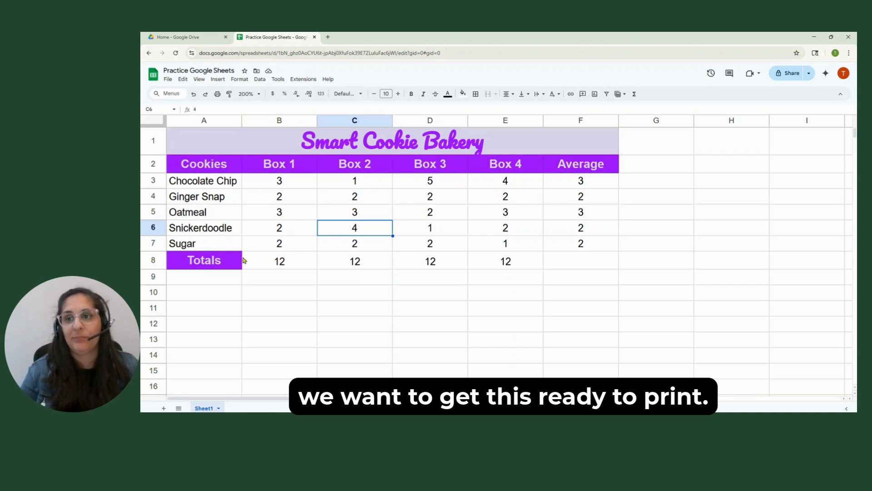
Step: Open the custom header and footer fields in the print settings and enter "Name" in the page's left header section
{"action": "left_click", "coordinate": [217, 95]}
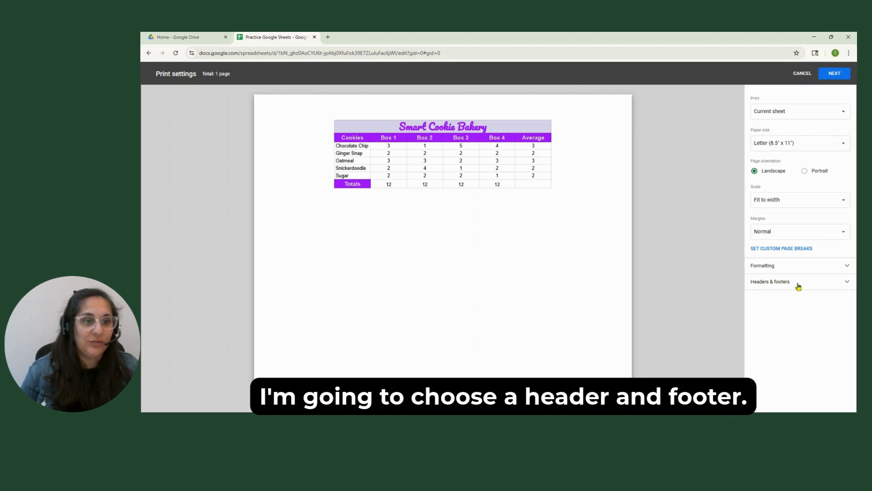
{"action": "left_click", "coordinate": [775, 287]}
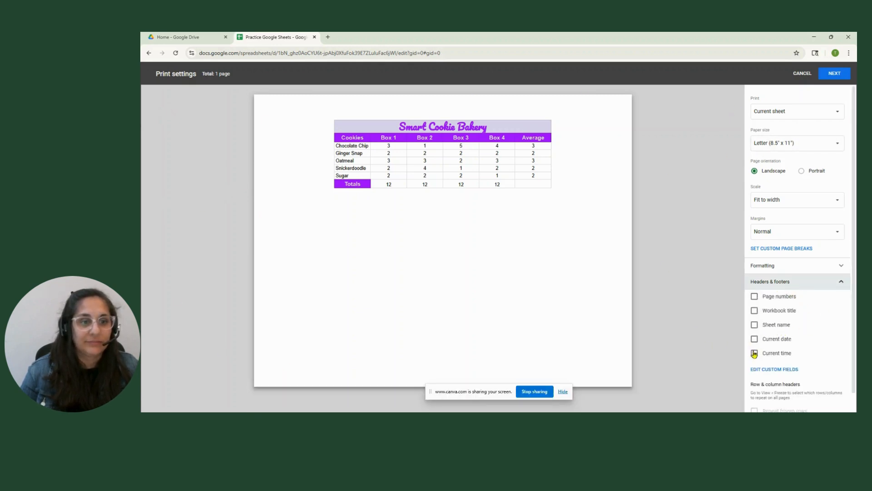
{"action": "scroll", "coordinate": [756, 356], "scroll_direction": "down", "scroll_amount": 1}
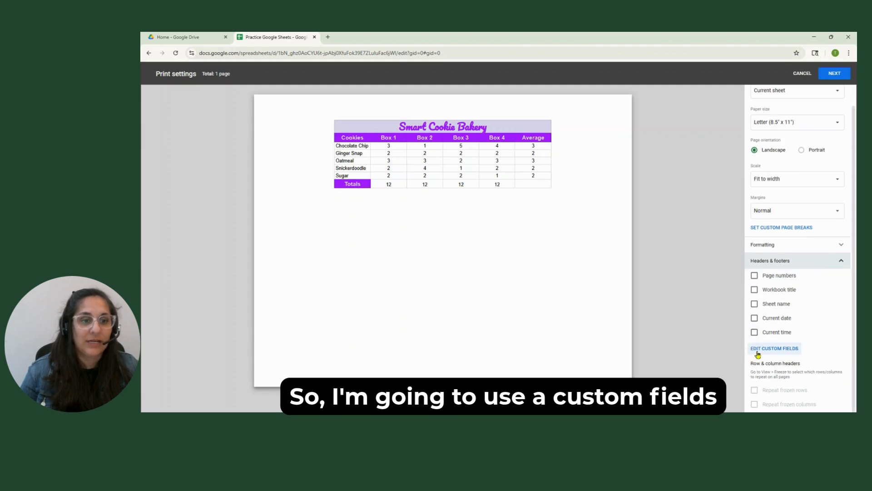
{"action": "left_click", "coordinate": [770, 349]}
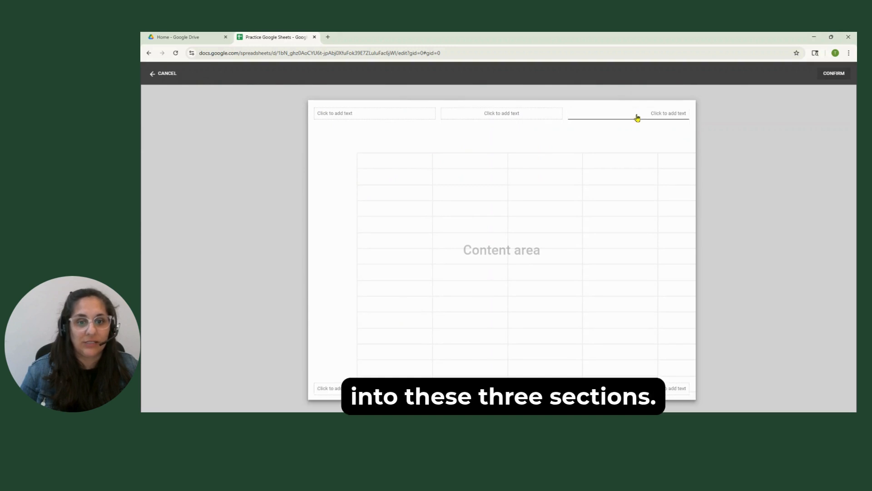
{"action": "left_click", "coordinate": [336, 112]}
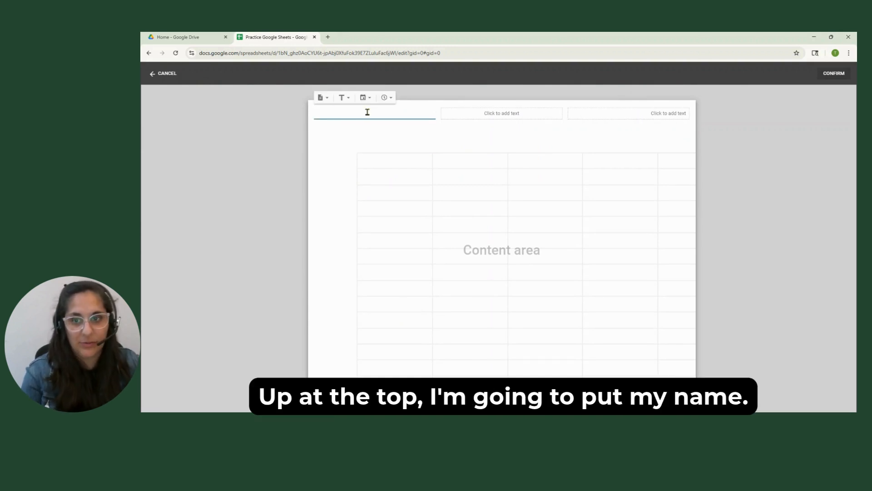
{"action": "type", "text": "Name"}
Step: Insert the workbook title in the center header section and the current date as May 20, 2025 in the right one
{"action": "left_click", "coordinate": [497, 113]}
{"action": "left_click", "coordinate": [490, 97]}
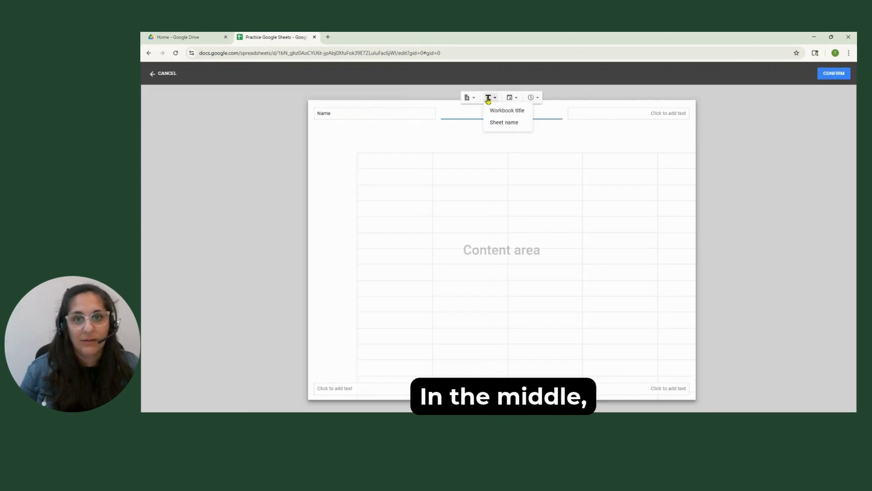
{"action": "left_click", "coordinate": [507, 111]}
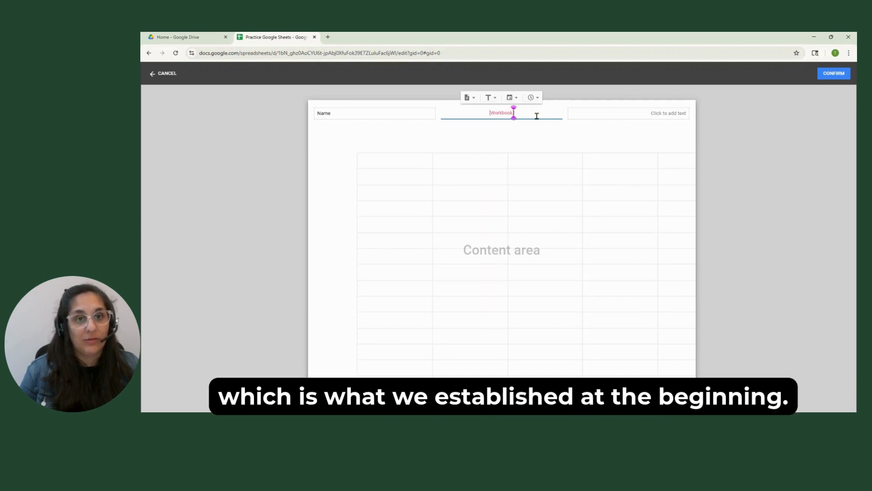
{"action": "left_click", "coordinate": [634, 114]}
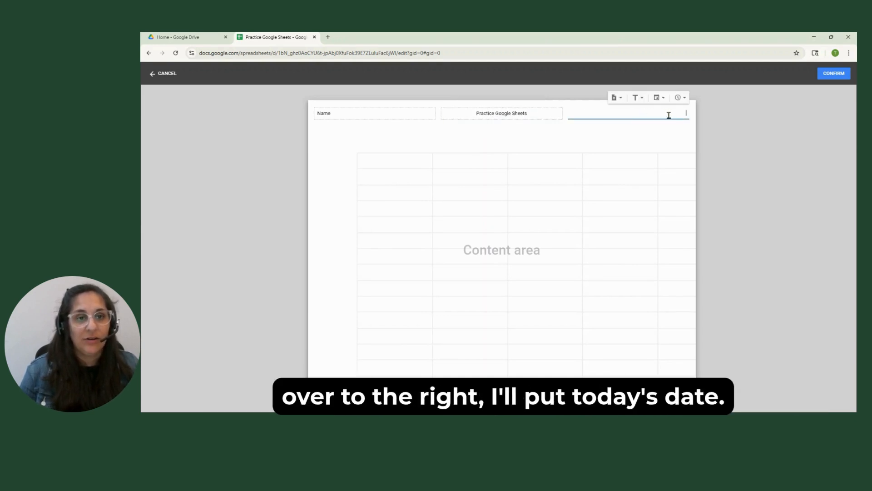
{"action": "left_click", "coordinate": [663, 98]}
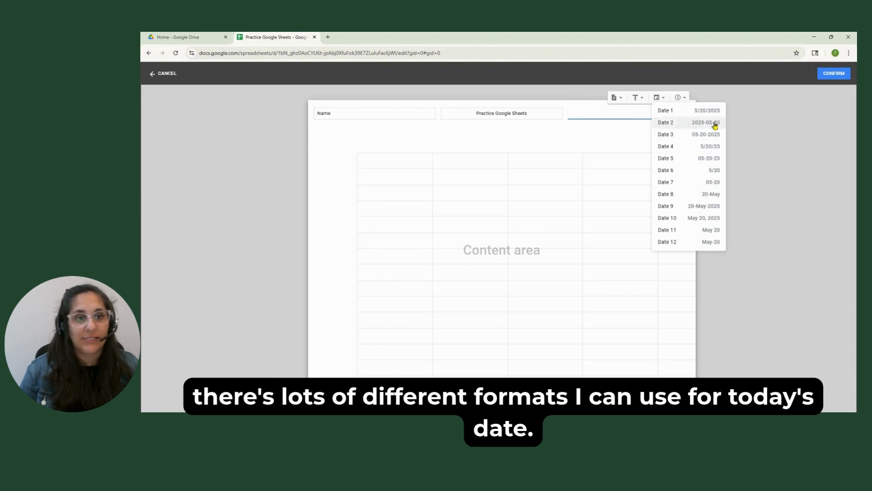
{"action": "left_click", "coordinate": [713, 218]}
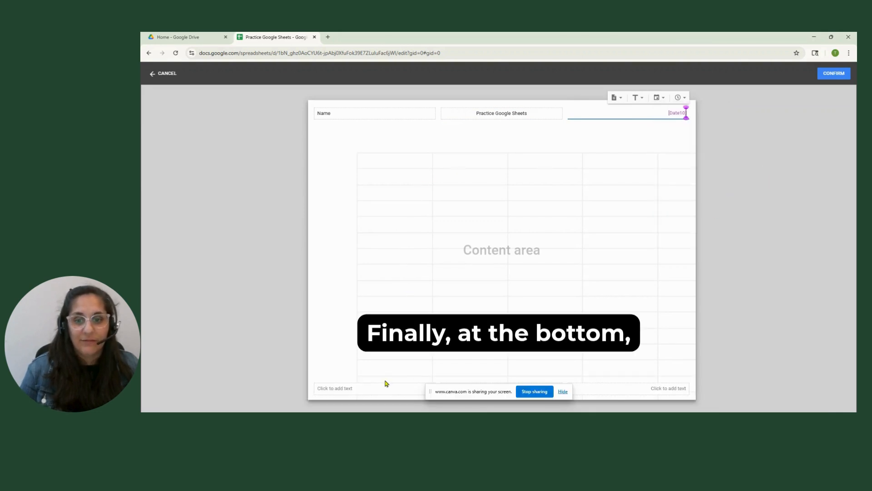
Step: Add the page number in the "Page 1" format to the right footer section and confirm the custom fields
{"action": "left_click", "coordinate": [615, 387]}
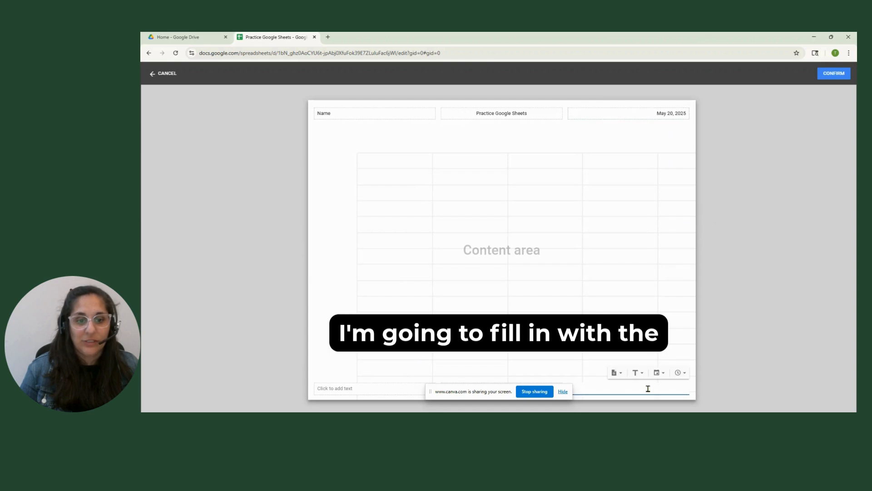
{"action": "left_click", "coordinate": [614, 373]}
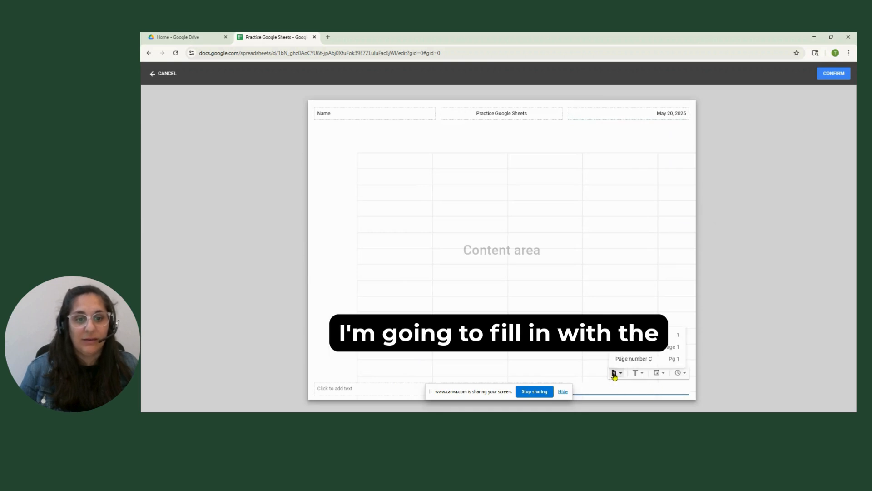
{"action": "left_click", "coordinate": [614, 373]}
{"action": "left_click", "coordinate": [615, 371]}
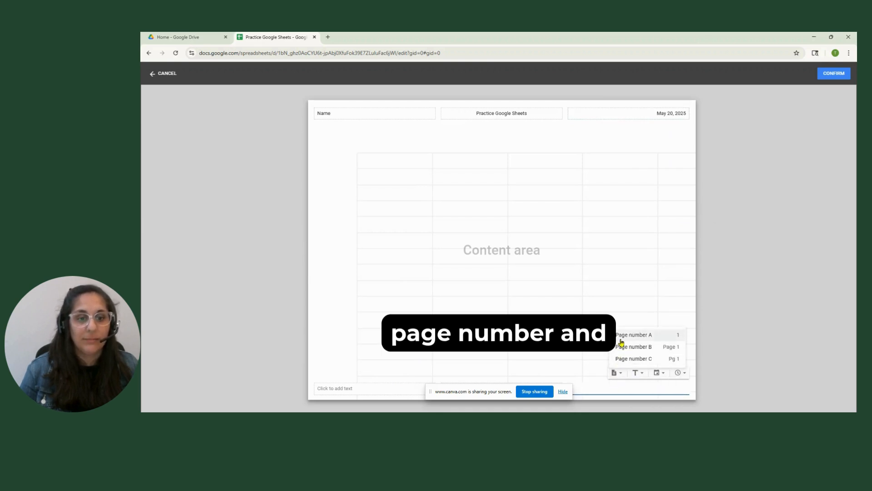
{"action": "left_click", "coordinate": [627, 347]}
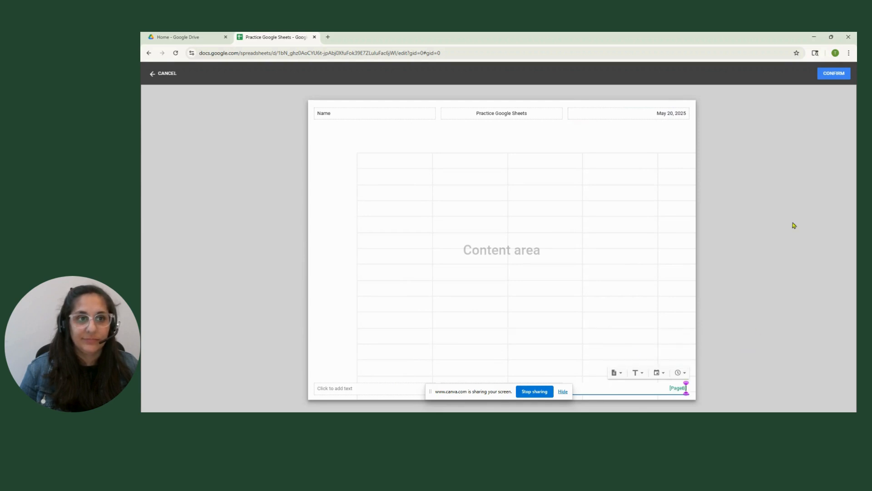
{"action": "left_click", "coordinate": [834, 73]}
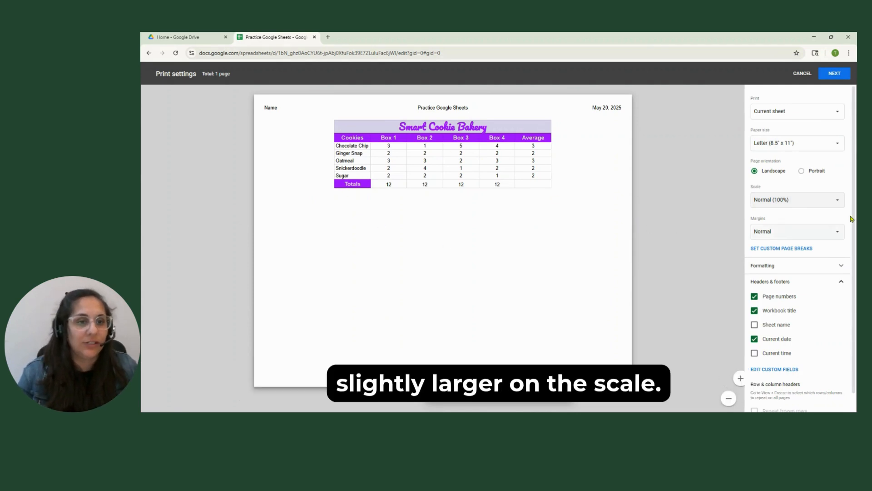
Step: Set the print scale to a custom number of 150%
{"action": "left_click", "coordinate": [781, 205]}
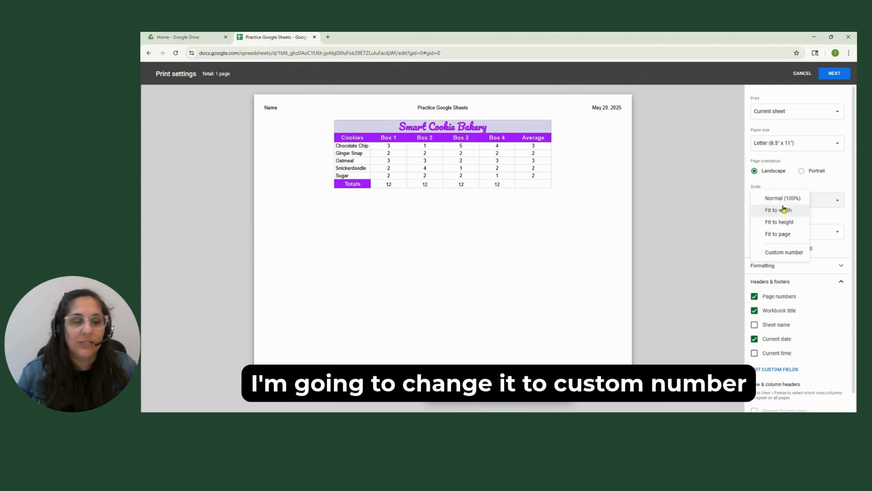
{"action": "left_click", "coordinate": [789, 254]}
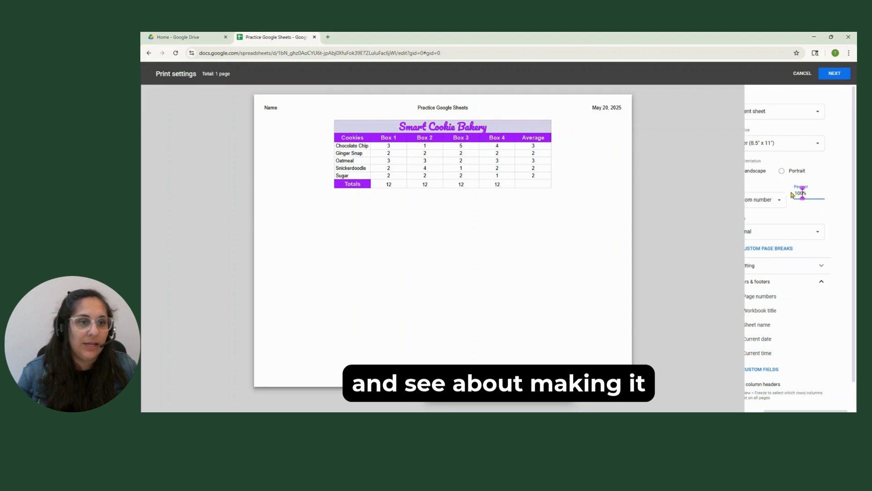
{"action": "type", "text": "150"}
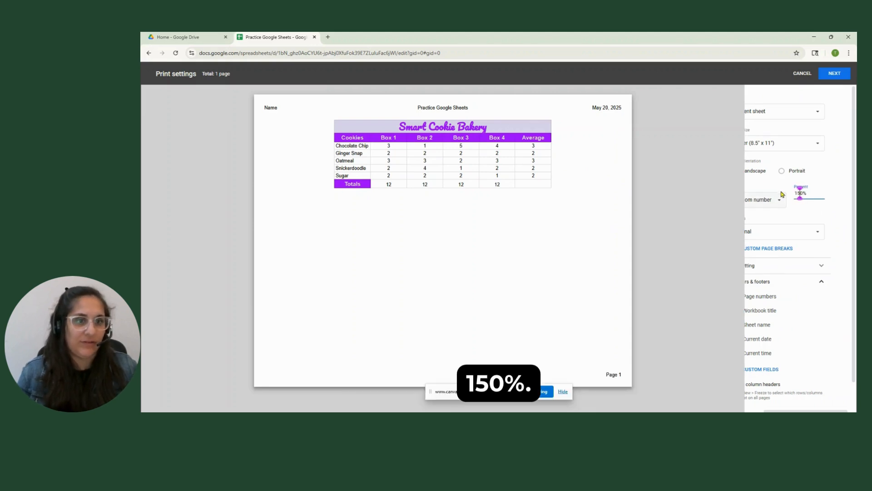
{"action": "left_click", "coordinate": [801, 216]}
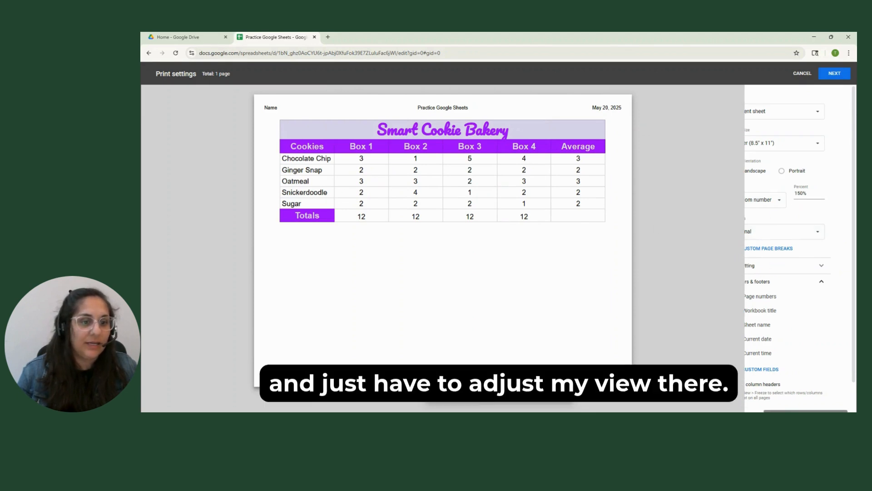
Step: Set the vertical alignment in the print formatting so the table is centered on the page
{"action": "left_click_drag", "start_coordinate": [800, 410], "coordinate": [782, 411]}
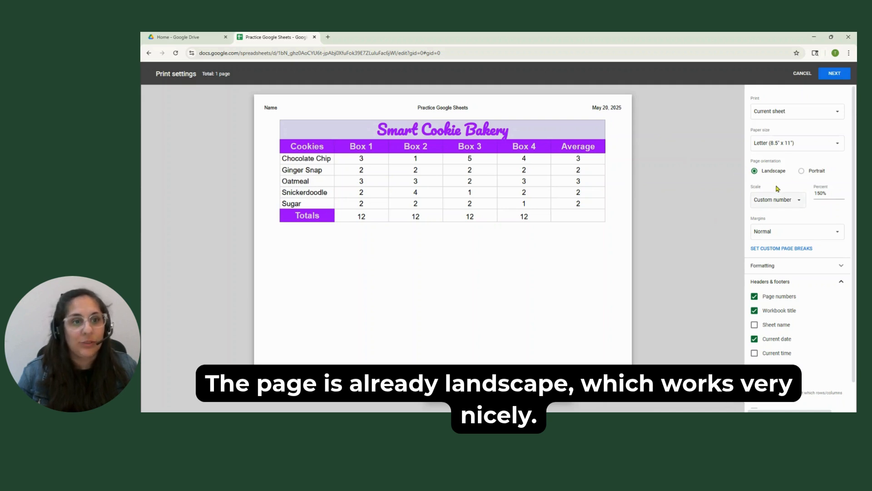
{"action": "scroll", "coordinate": [781, 142], "scroll_direction": "down", "scroll_amount": 1}
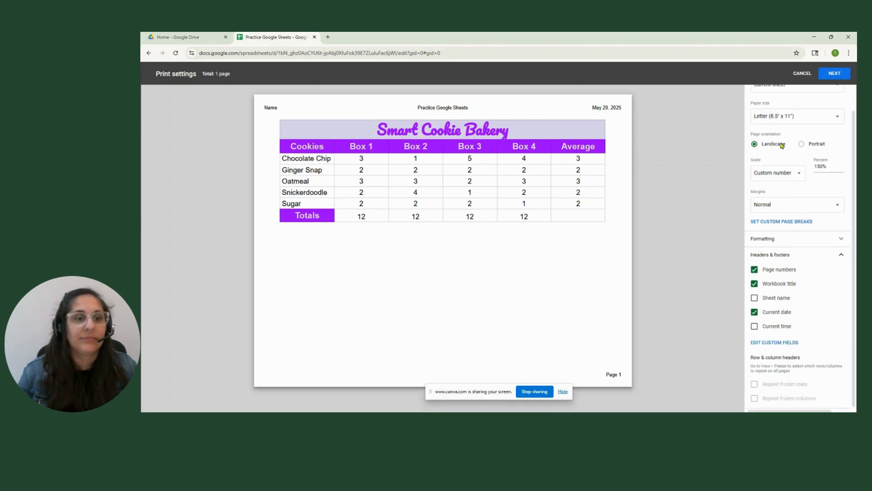
{"action": "left_click", "coordinate": [840, 240]}
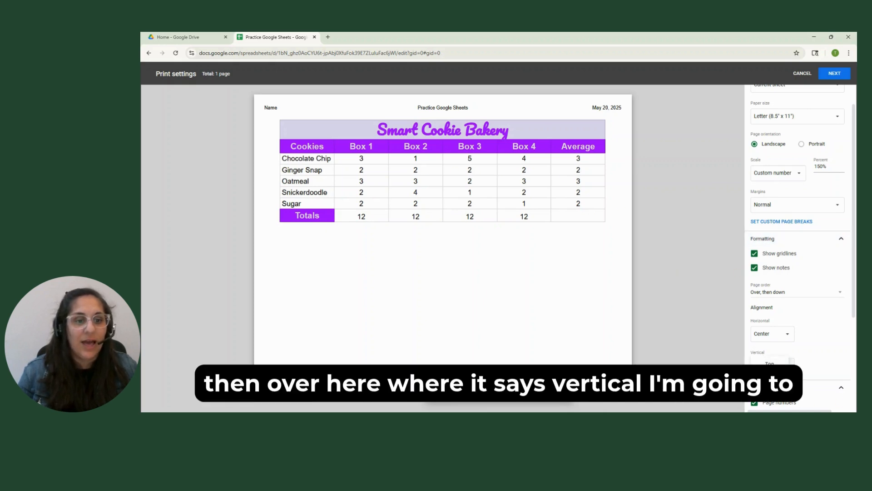
{"action": "left_click", "coordinate": [777, 390]}
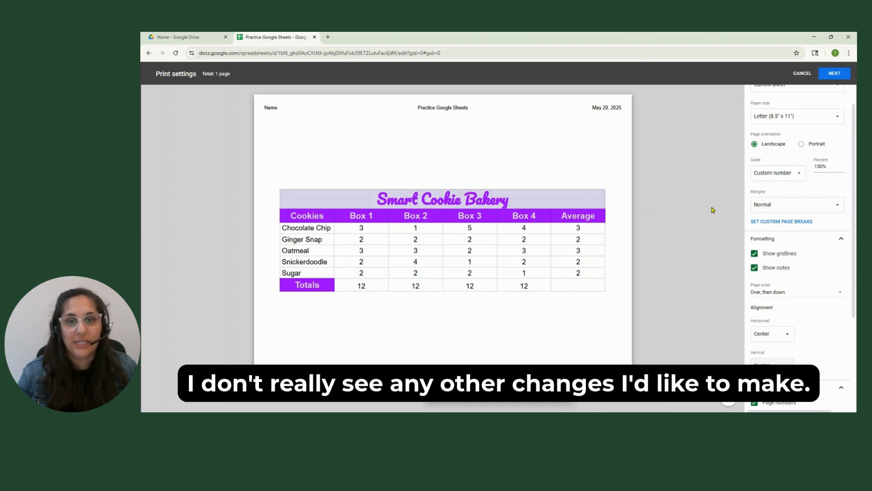
Step: Preview the printout with Save as PDF as the destination, and close the preview without saving
{"action": "left_click", "coordinate": [834, 74]}
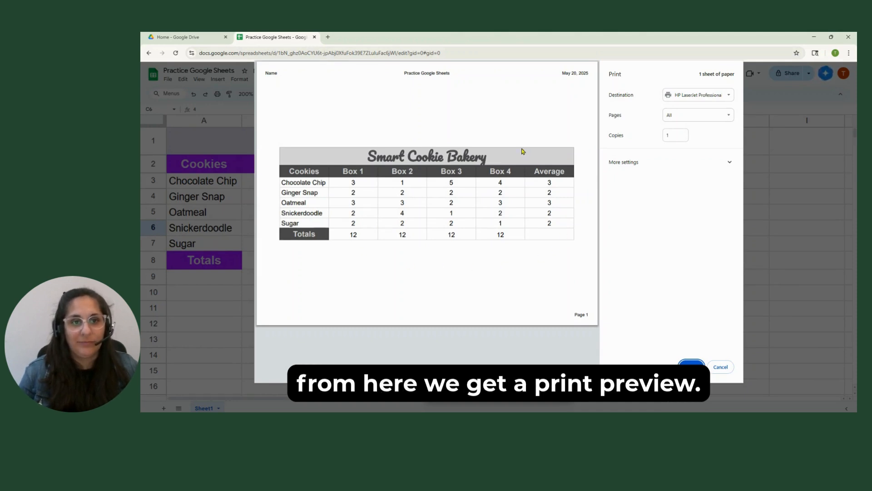
{"action": "left_click", "coordinate": [665, 96]}
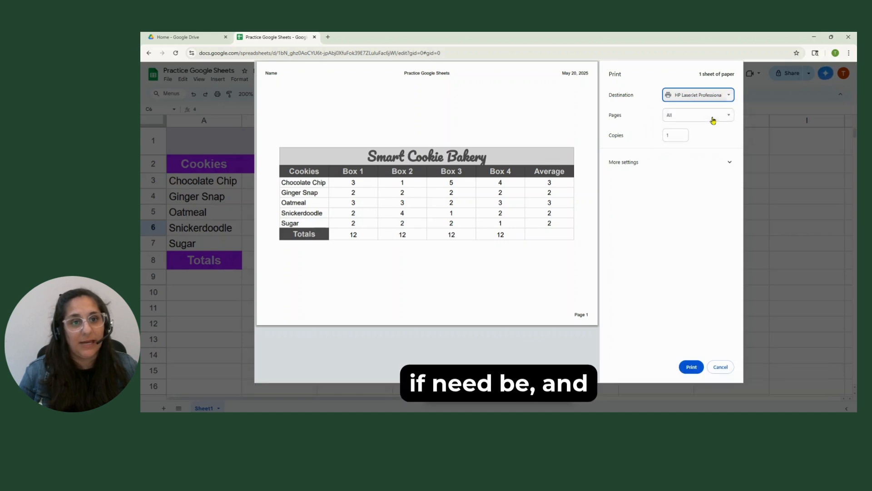
{"action": "left_click", "coordinate": [713, 117]}
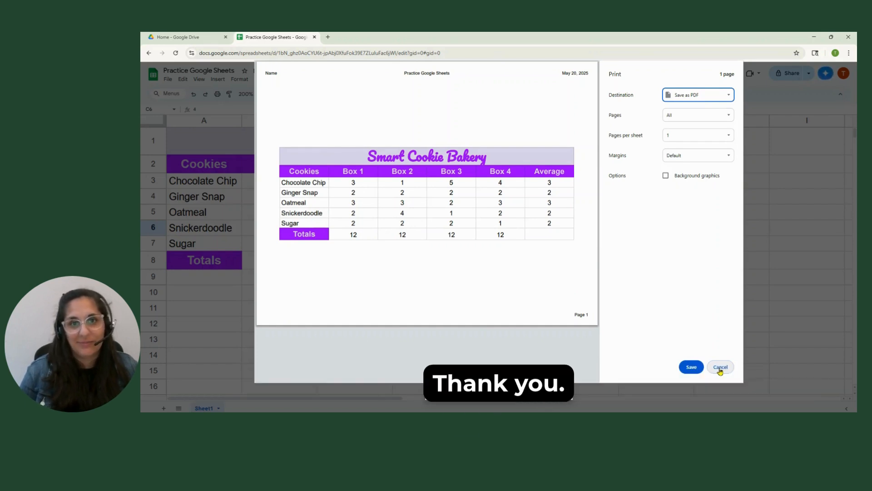
{"action": "left_click", "coordinate": [720, 368]}
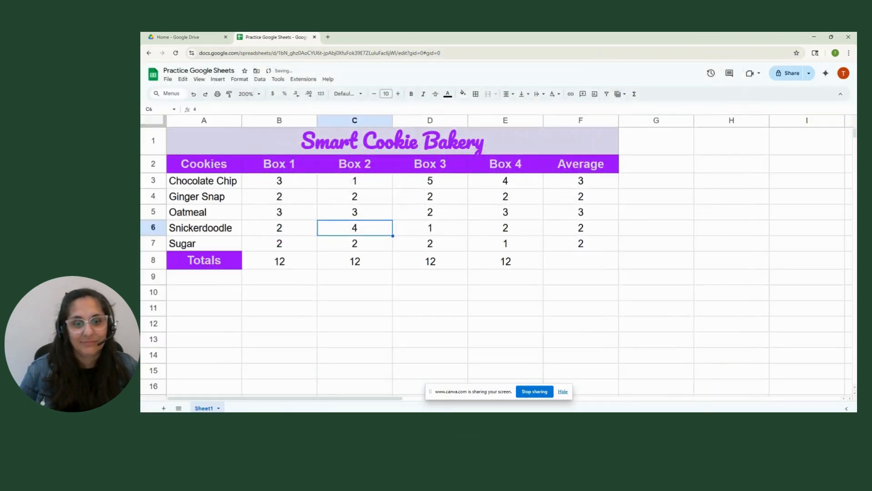